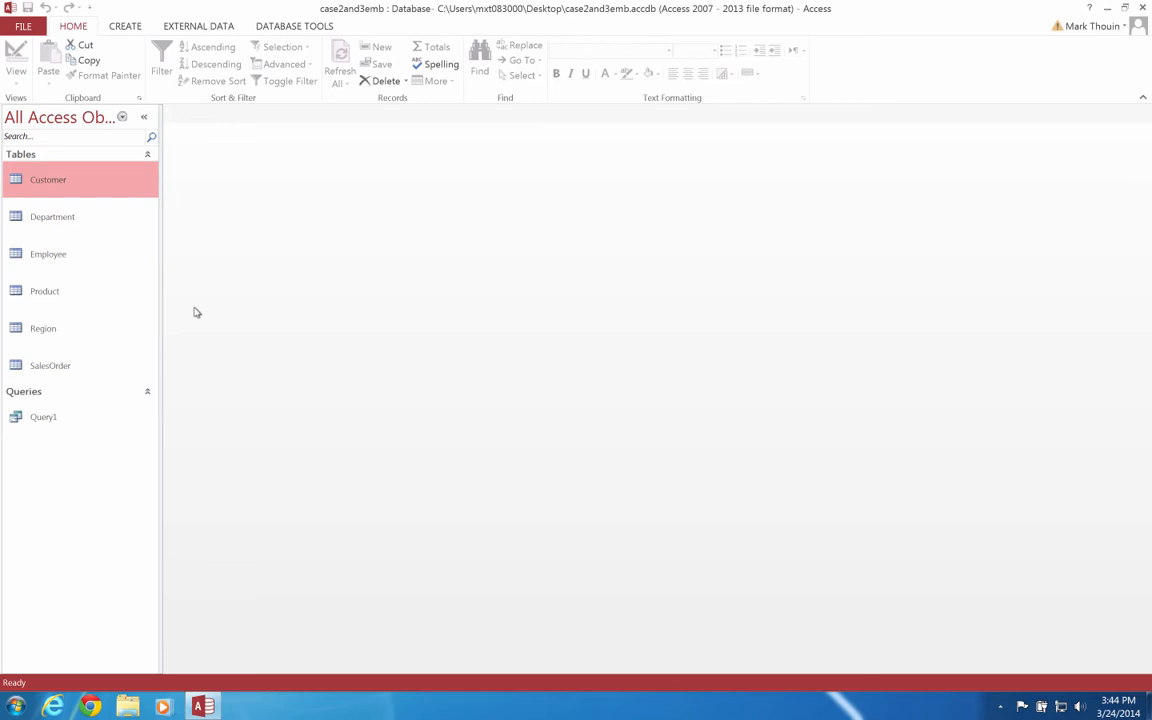
Step: Review Query1's results and its design with the joined Department, Employee and Region tables, and close the query
{"action": "double_click", "coordinate": [41, 417]}
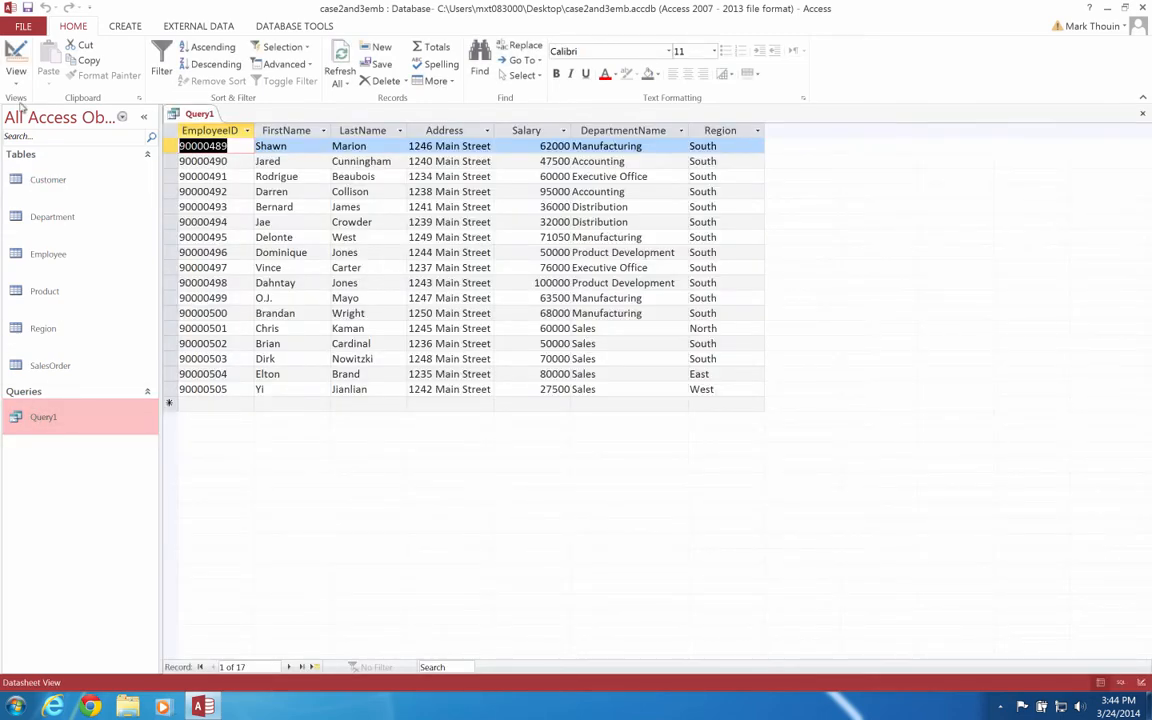
{"action": "left_click", "coordinate": [16, 52]}
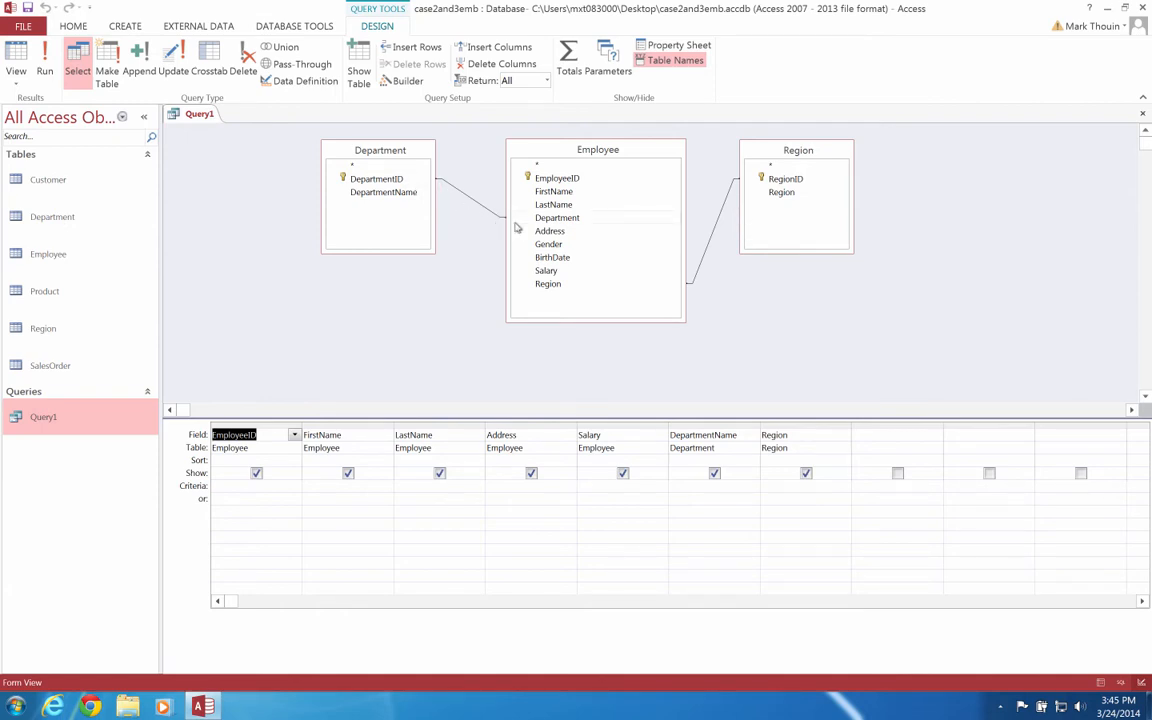
{"action": "left_click", "coordinate": [1145, 116]}
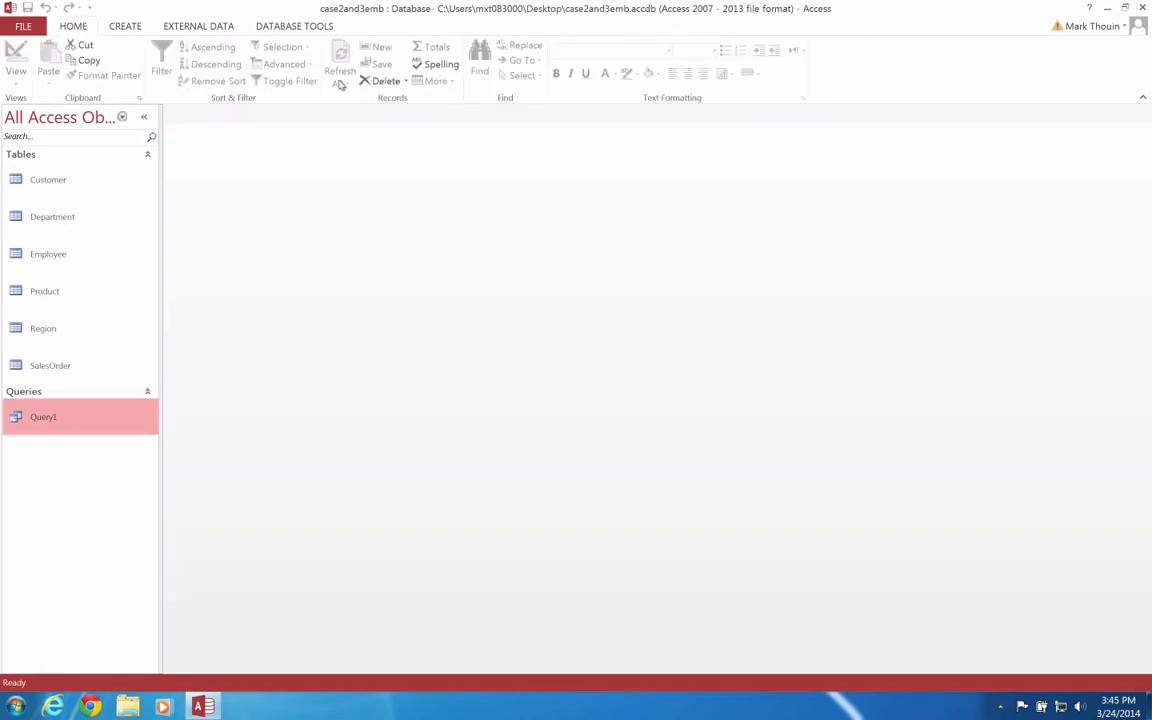
Step: Open the database's relationships diagram and add all six tables, from Customer to SalesOrder
{"action": "left_click", "coordinate": [300, 27]}
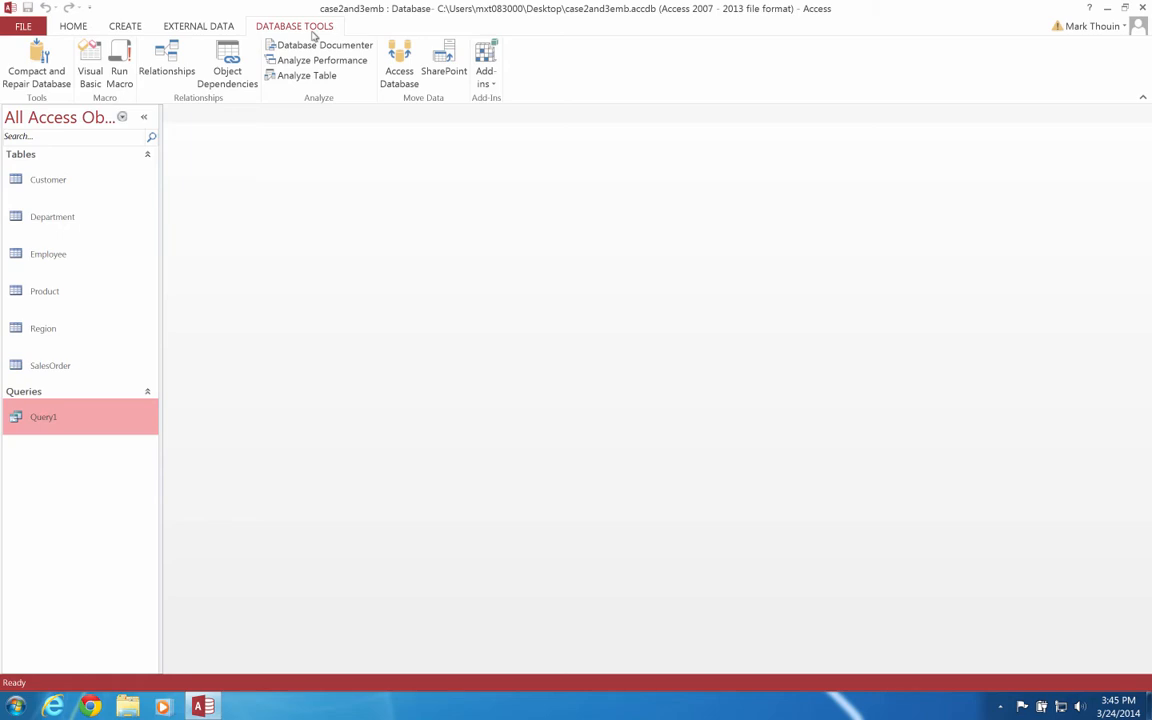
{"action": "left_click", "coordinate": [168, 70]}
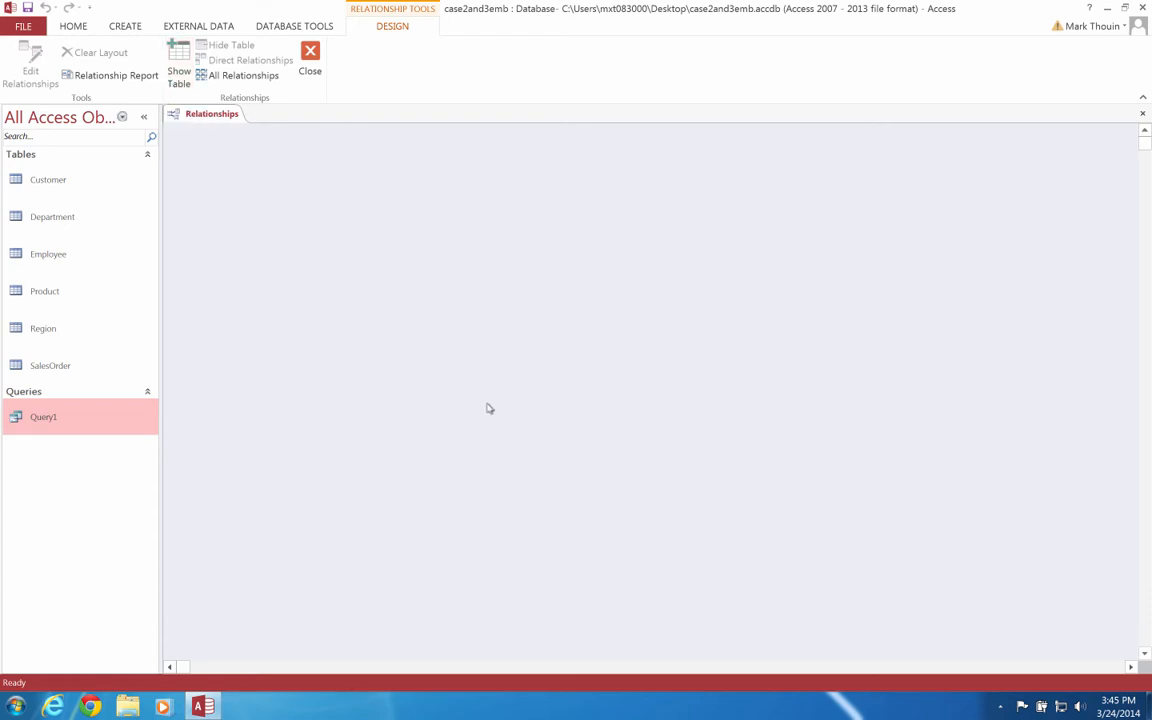
{"action": "left_click", "coordinate": [180, 63]}
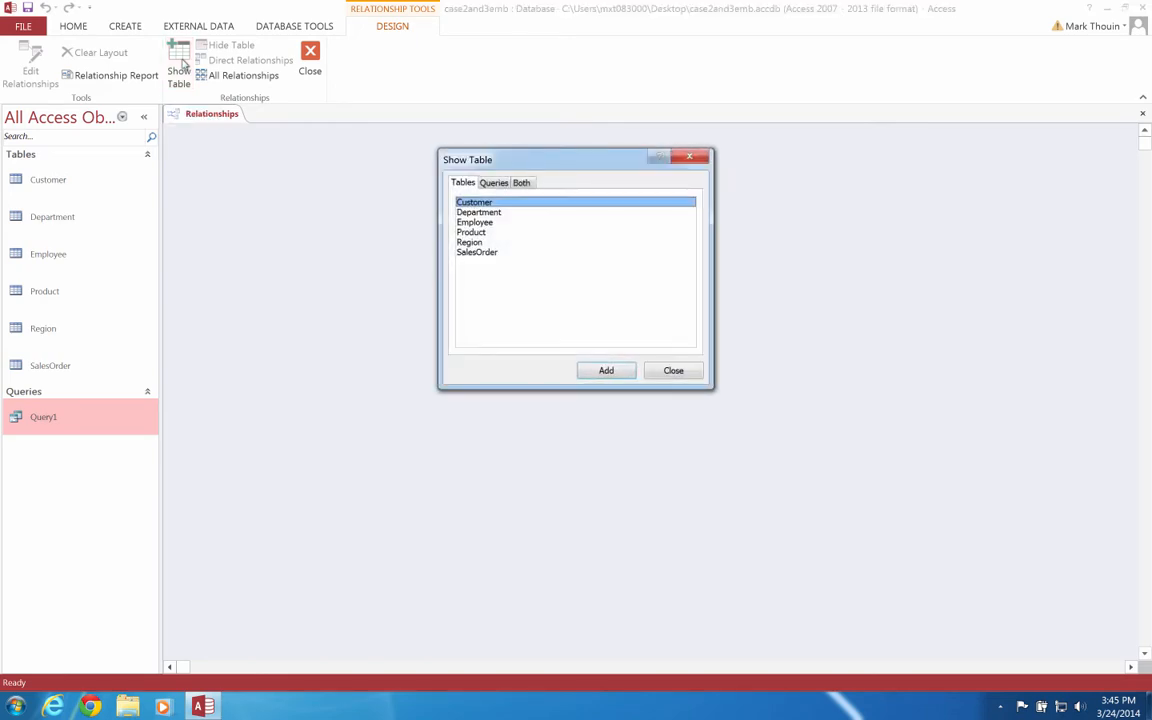
{"action": "left_click", "coordinate": [497, 254], "text": "shift"}
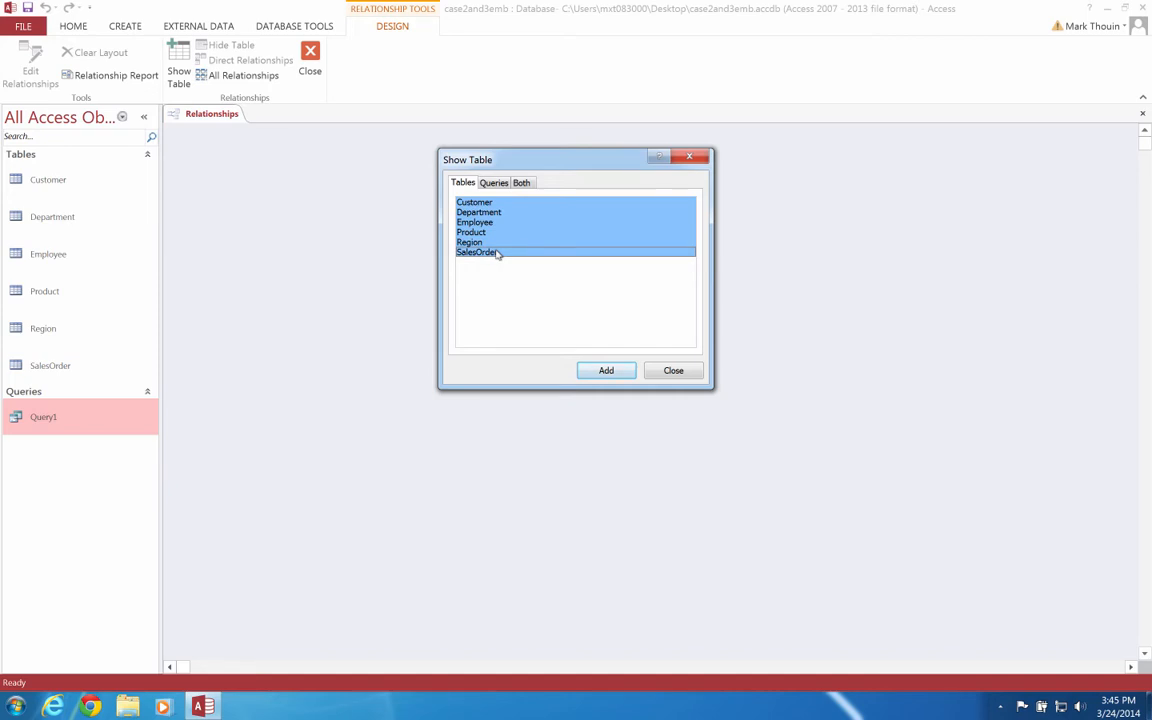
{"action": "left_click", "coordinate": [595, 375]}
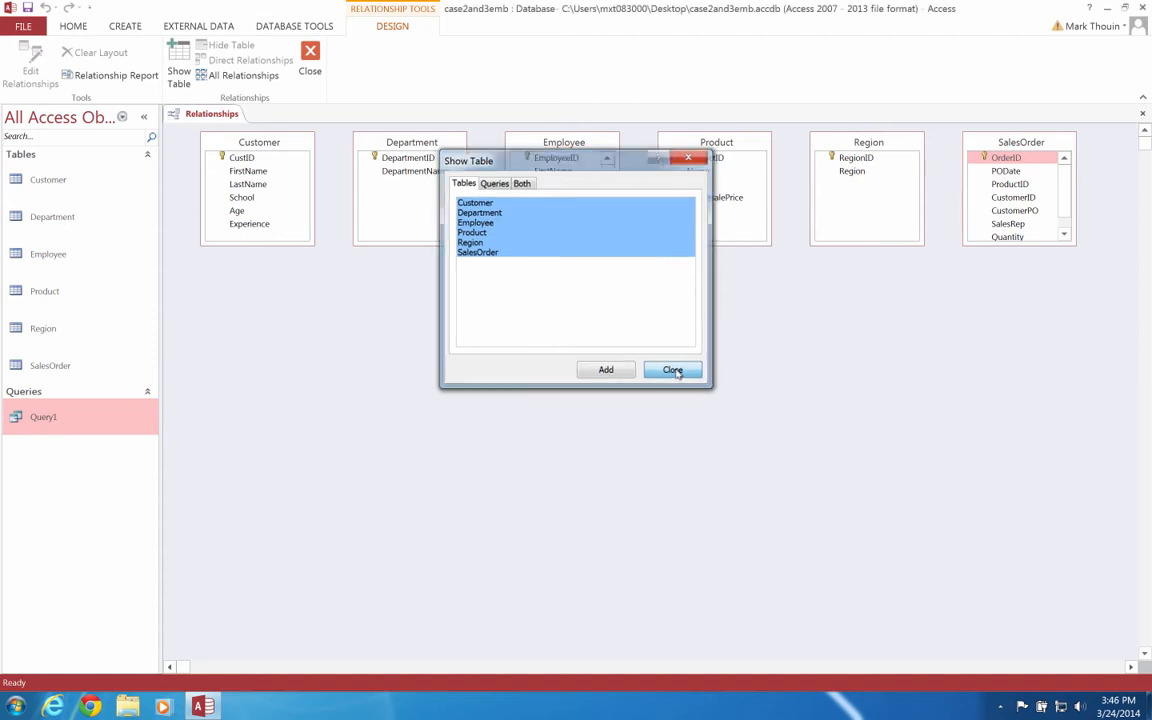
{"action": "left_click", "coordinate": [675, 371]}
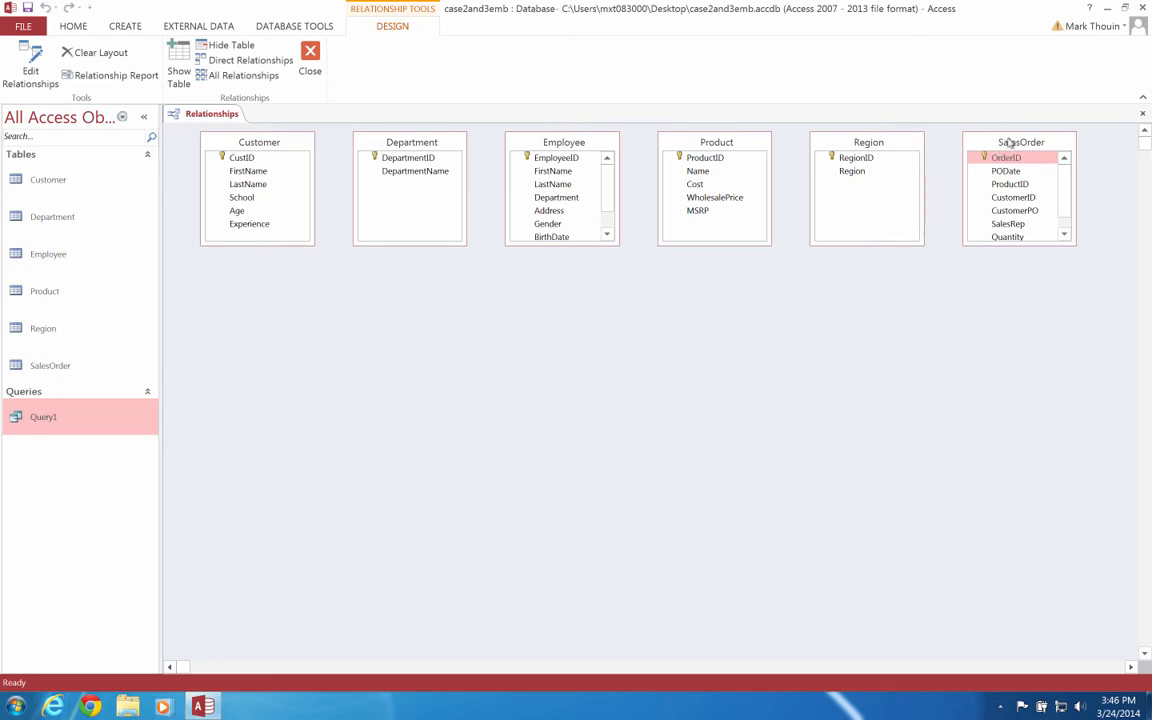
Step: Arrange the diagram with Employee below SalesOrder, both enlarged to show all fields, and Department and Region on either side of Employee
{"action": "left_click_drag", "start_coordinate": [1010, 142], "coordinate": [556, 283]}
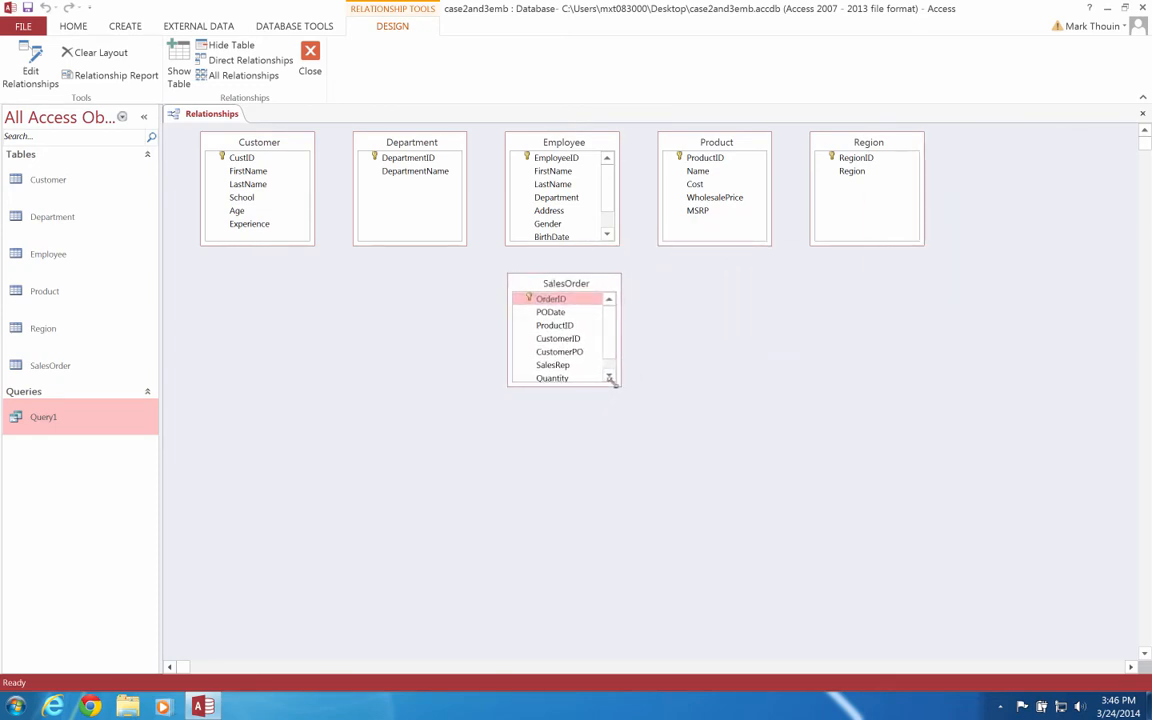
{"action": "left_click_drag", "start_coordinate": [619, 385], "coordinate": [655, 433]}
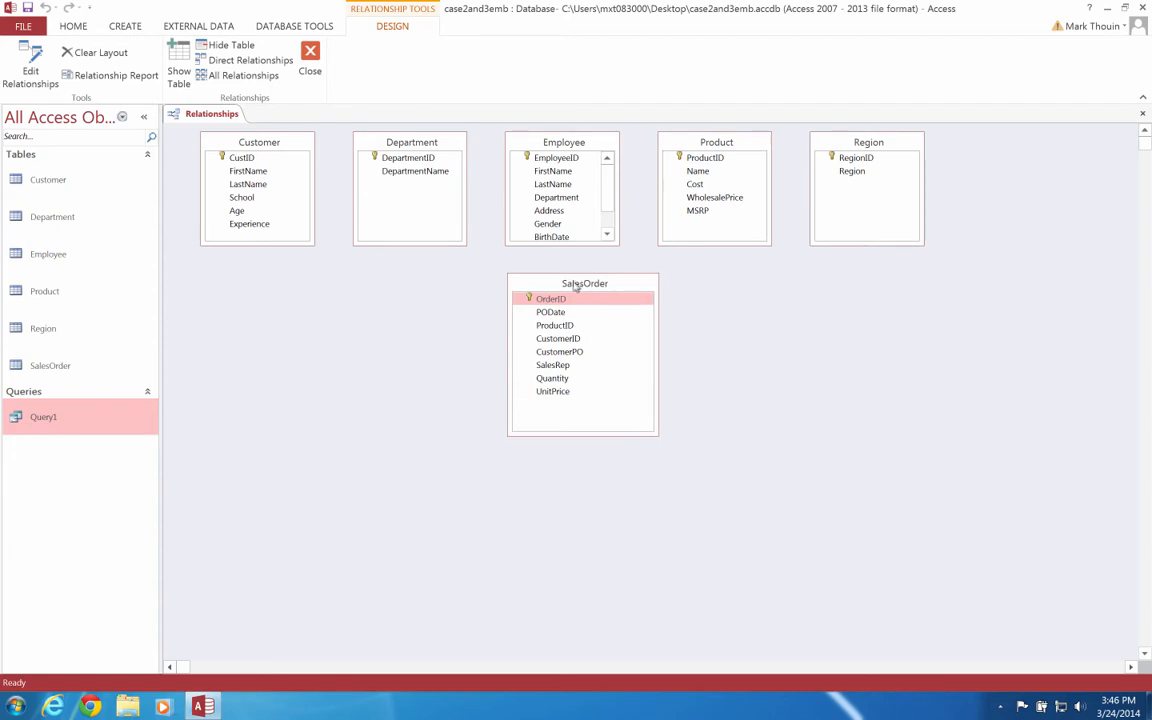
{"action": "left_click_drag", "start_coordinate": [545, 142], "coordinate": [765, 288]}
{"action": "left_click_drag", "start_coordinate": [592, 286], "coordinate": [578, 158]}
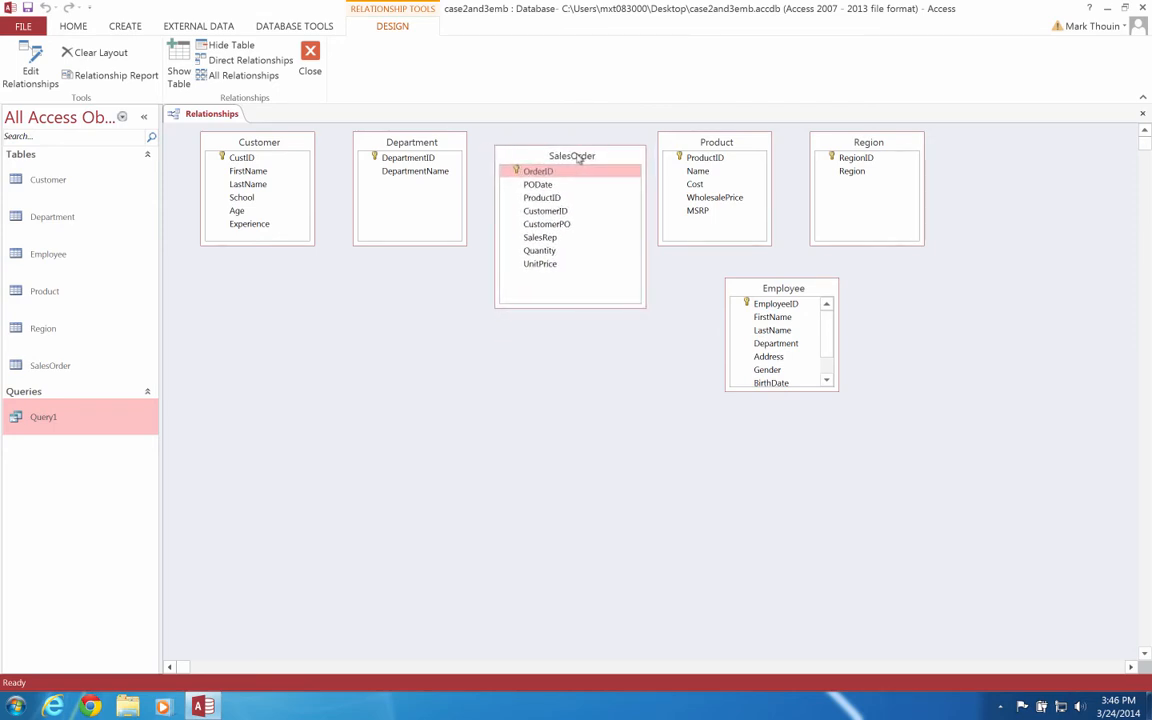
{"action": "left_click_drag", "start_coordinate": [769, 293], "coordinate": [544, 389]}
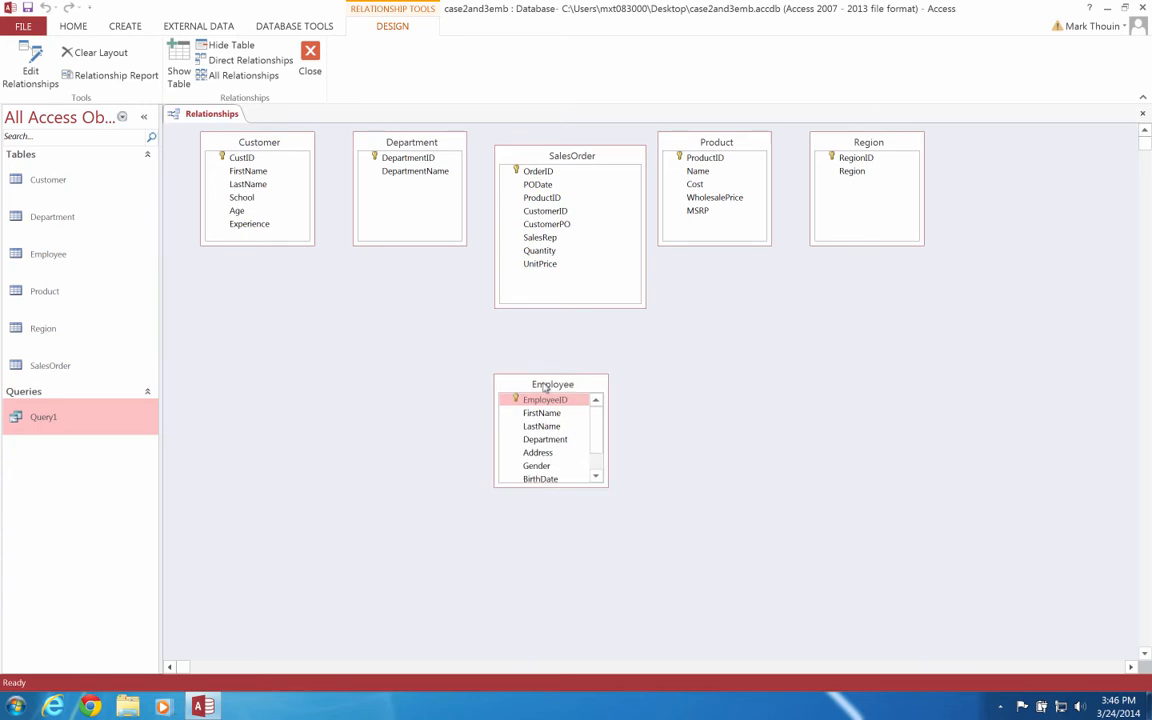
{"action": "left_click_drag", "start_coordinate": [595, 484], "coordinate": [638, 537]}
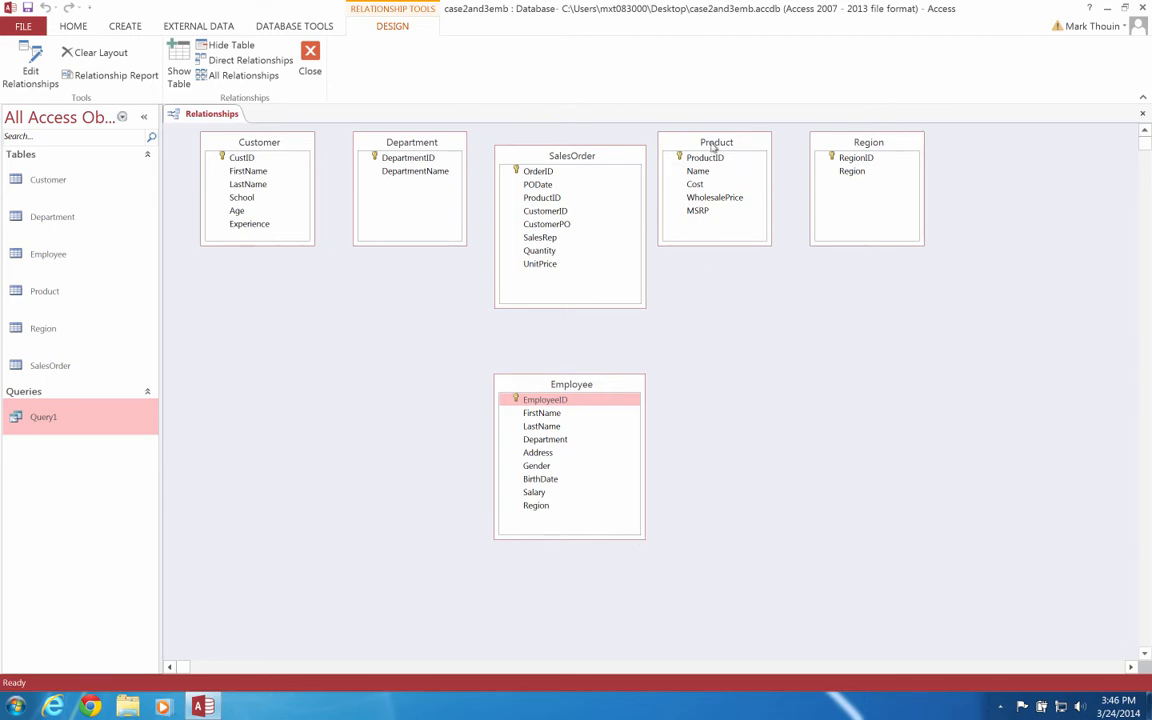
{"action": "left_click_drag", "start_coordinate": [410, 143], "coordinate": [330, 393]}
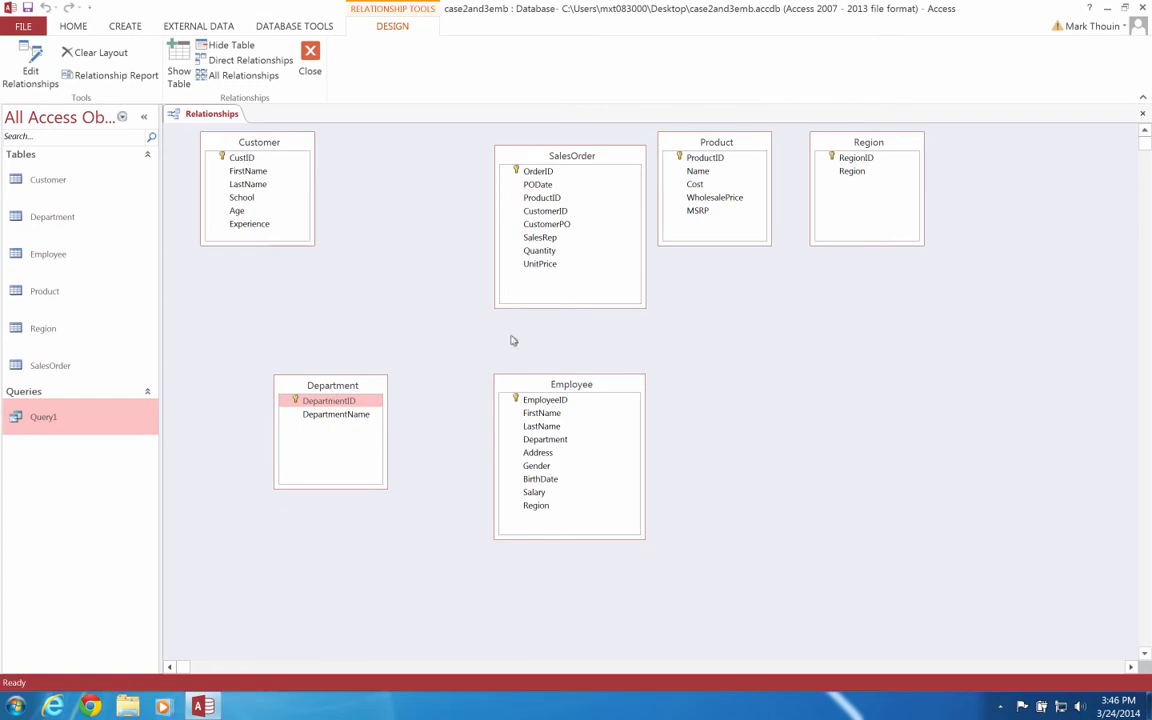
{"action": "left_click_drag", "start_coordinate": [859, 147], "coordinate": [833, 389]}
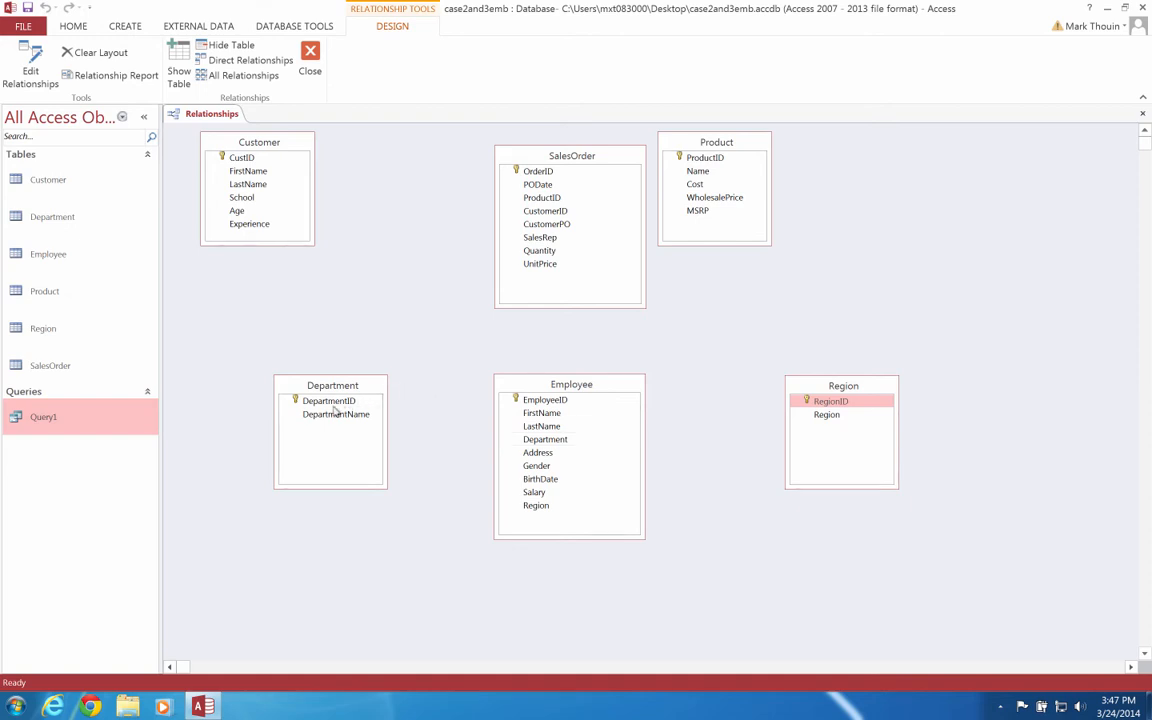
Step: Create a relationship from Department's DepartmentID to Employee's Department field with referential integrity enforced
{"action": "left_click_drag", "start_coordinate": [330, 405], "coordinate": [552, 441]}
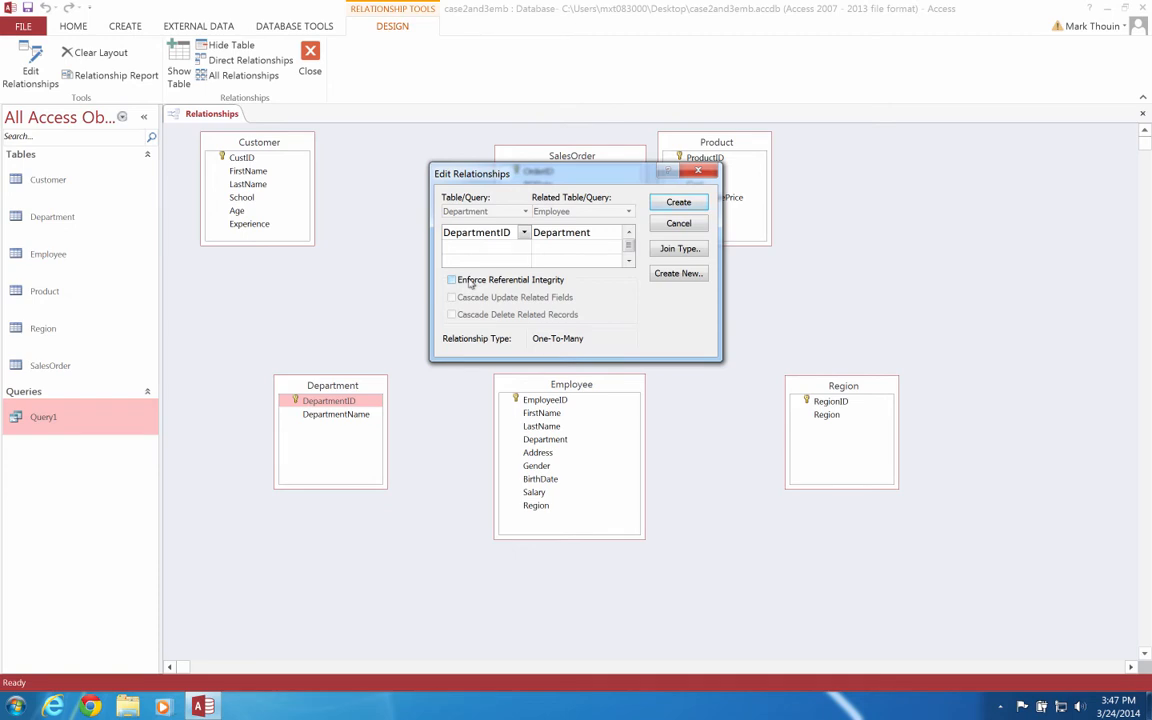
{"action": "left_click", "coordinate": [469, 283]}
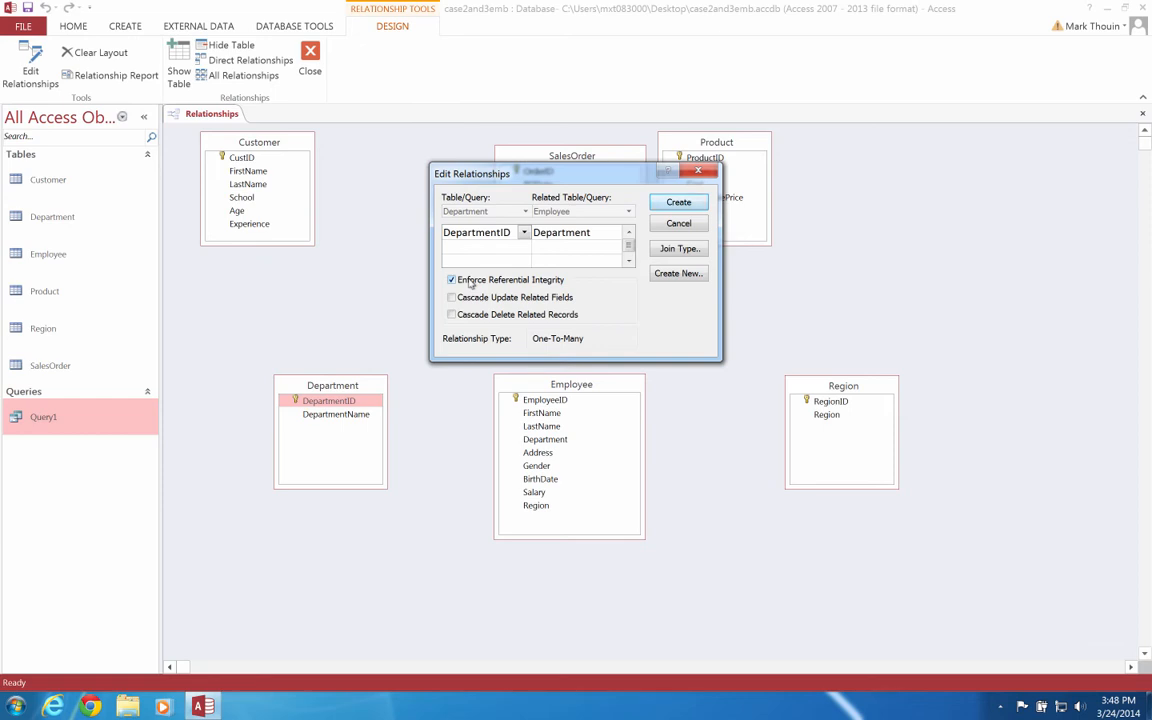
{"action": "left_click", "coordinate": [679, 202]}
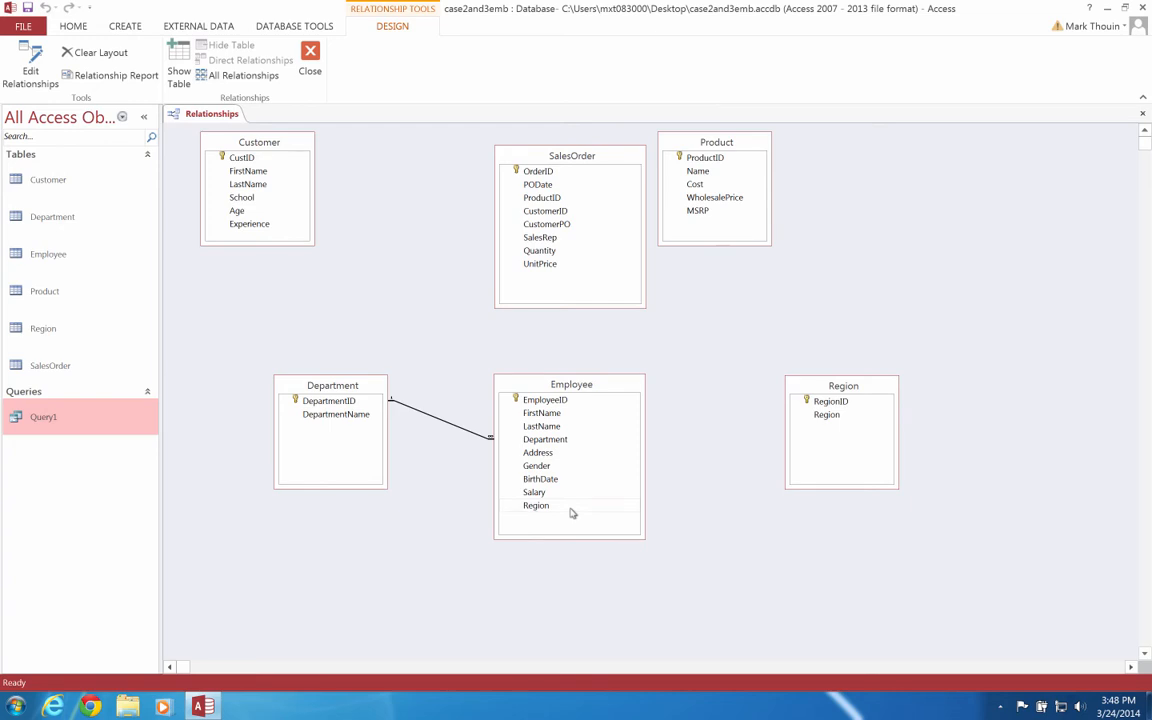
Step: Create a relationship between Employee's Region field and Region's RegionID with referential integrity enforced
{"action": "left_click_drag", "start_coordinate": [568, 507], "coordinate": [828, 404]}
{"action": "left_click", "coordinate": [514, 280]}
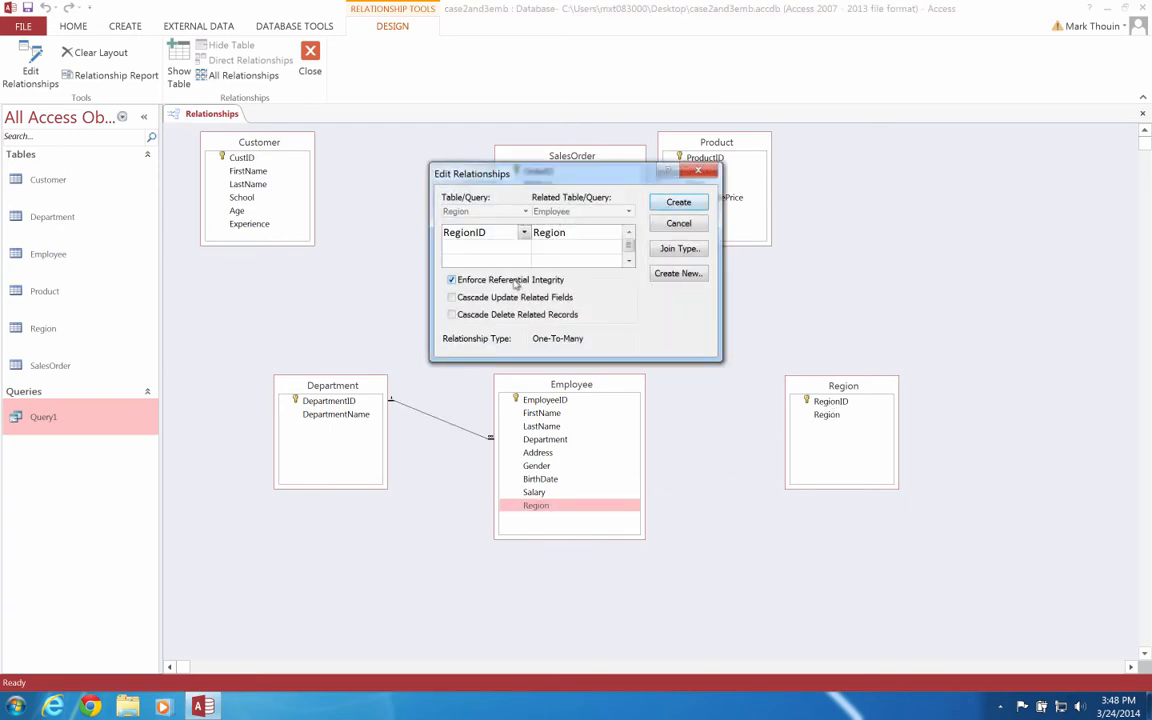
{"action": "left_click", "coordinate": [677, 203]}
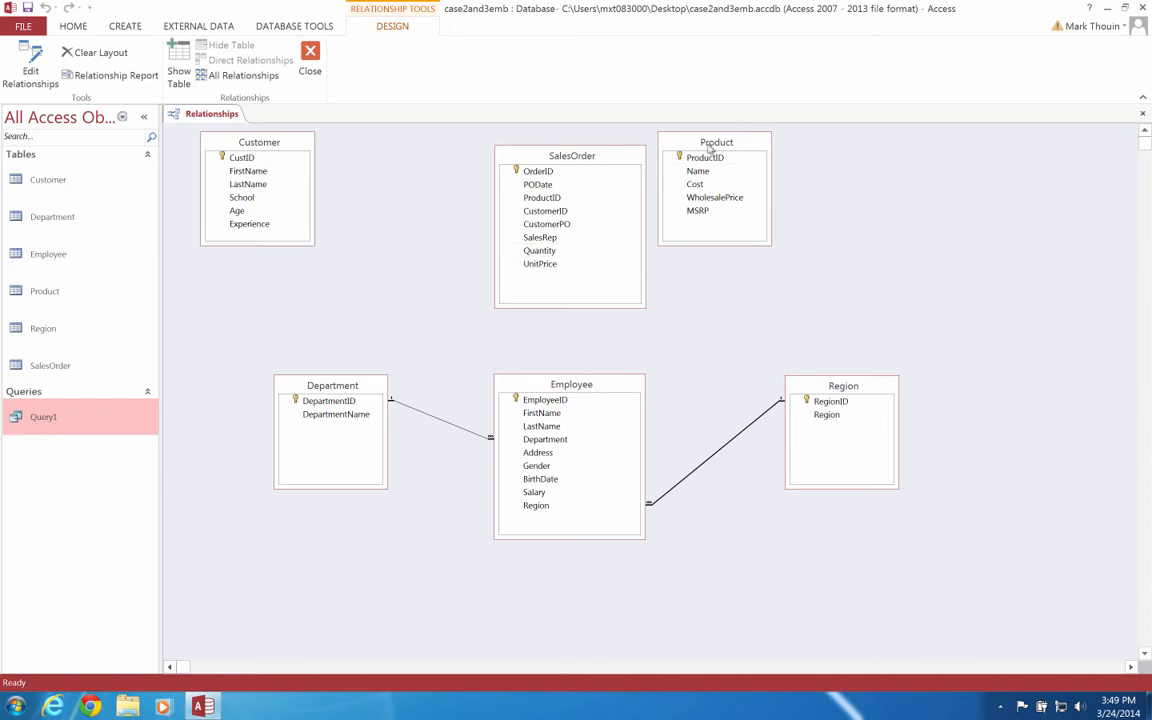
Step: Reposition the Product and Customer tables so they sit on either side of SalesOrder, level with it and with space between them
{"action": "left_click_drag", "start_coordinate": [713, 145], "coordinate": [773, 160]}
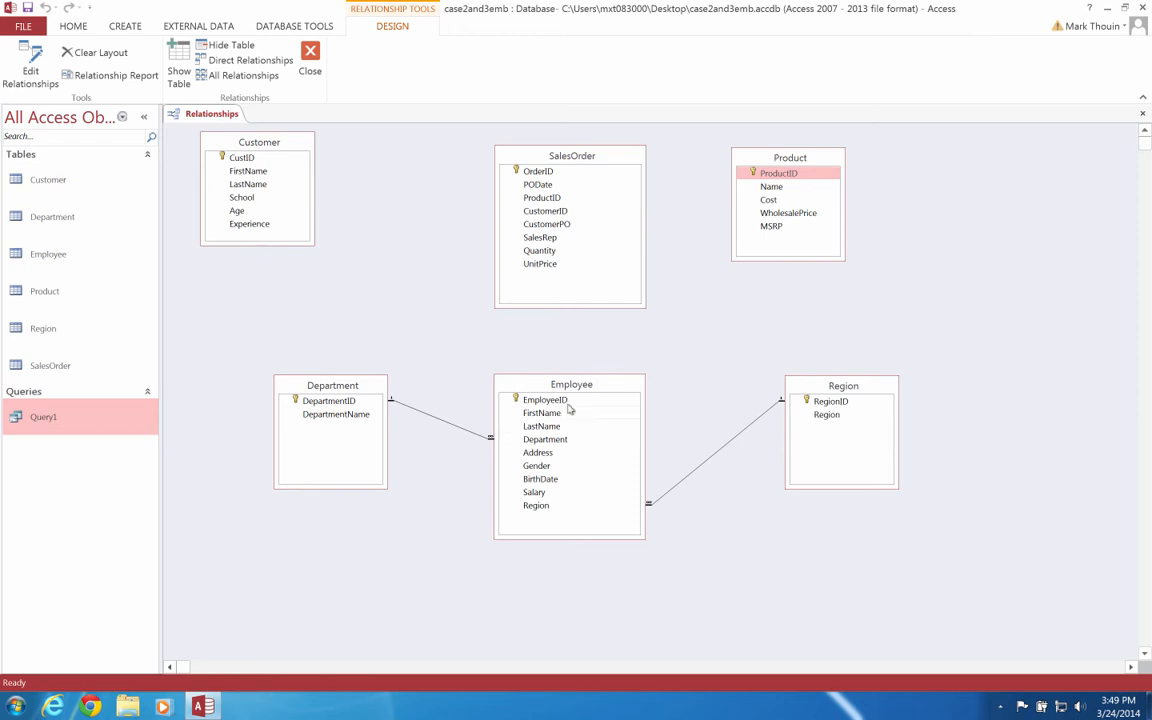
{"action": "left_click_drag", "start_coordinate": [239, 140], "coordinate": [308, 156]}
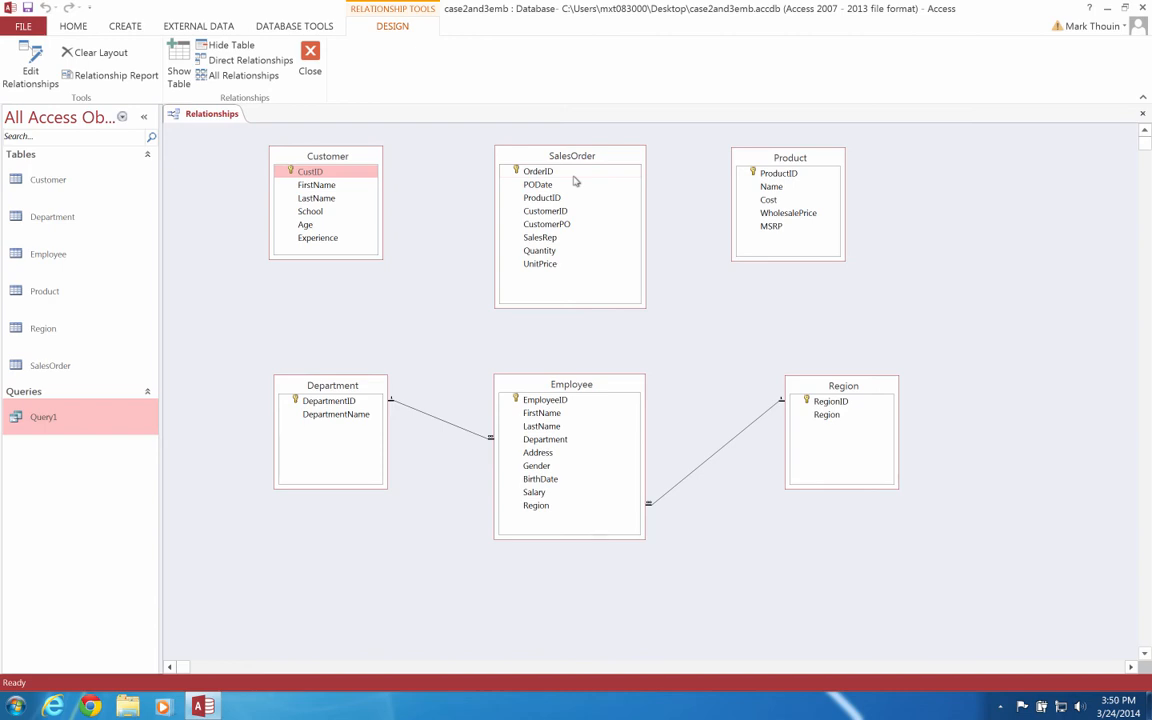
Step: Check the SalesRep values in the SalesOrder records and relate Employee's EmployeeID to SalesOrder's SalesRep with referential integrity enforced
{"action": "double_click", "coordinate": [49, 367]}
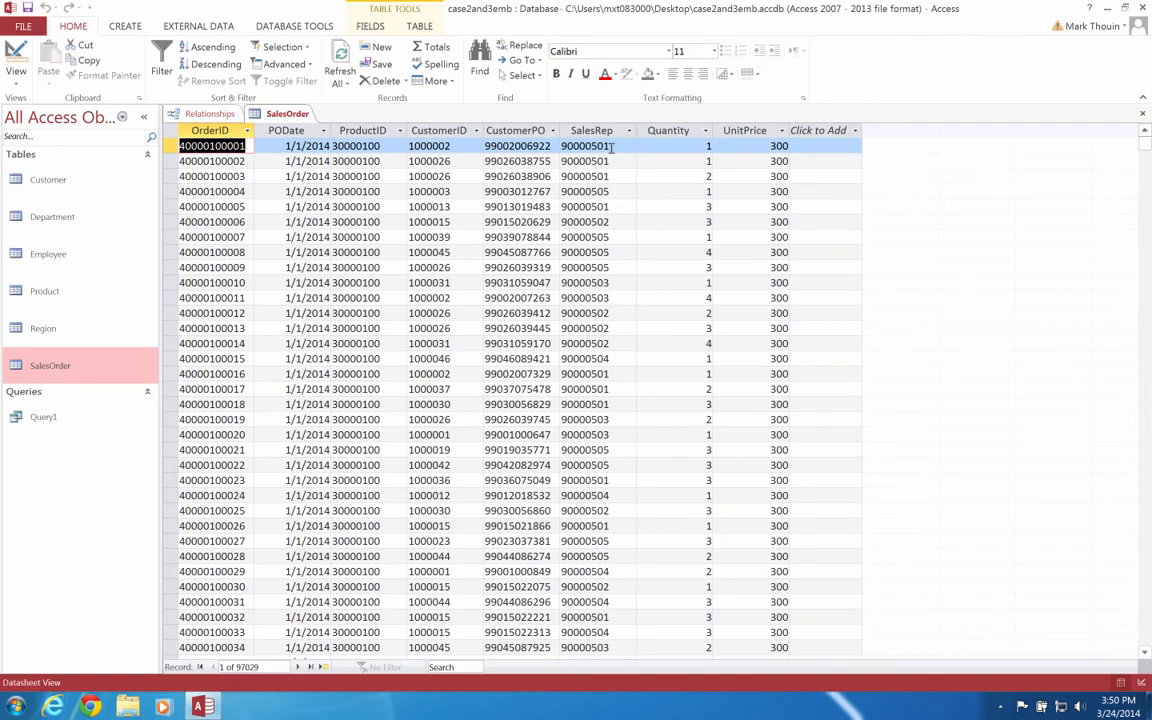
{"action": "left_click", "coordinate": [1143, 117]}
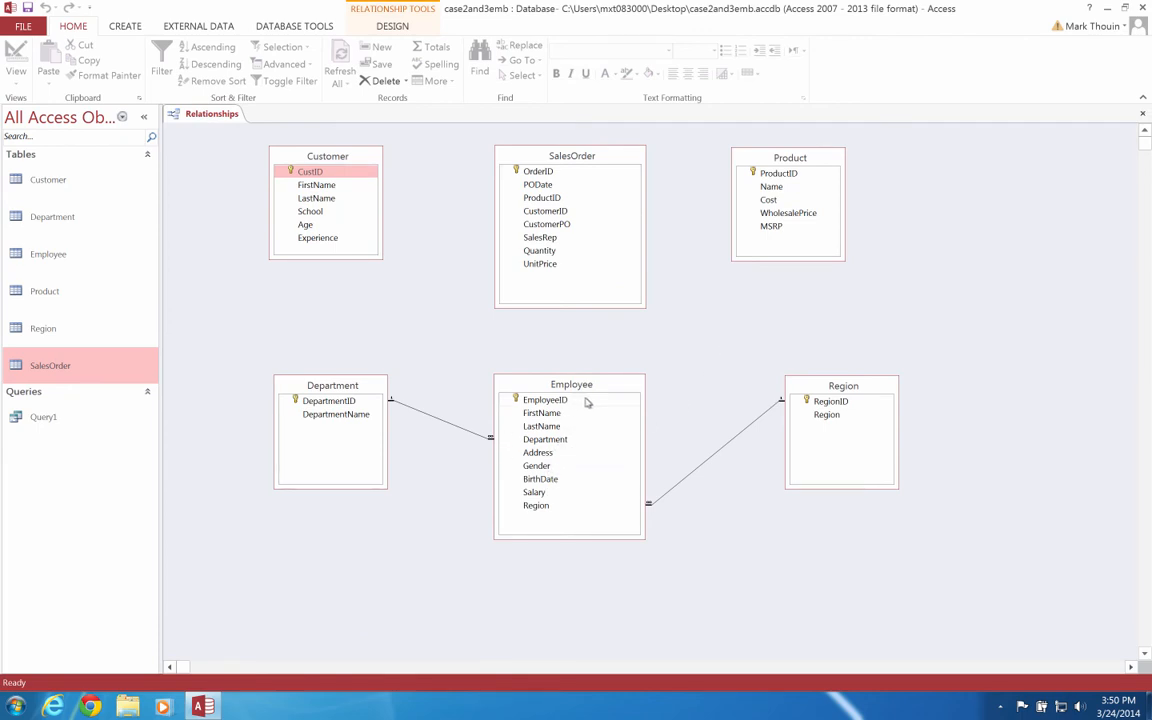
{"action": "left_click_drag", "start_coordinate": [587, 401], "coordinate": [549, 243]}
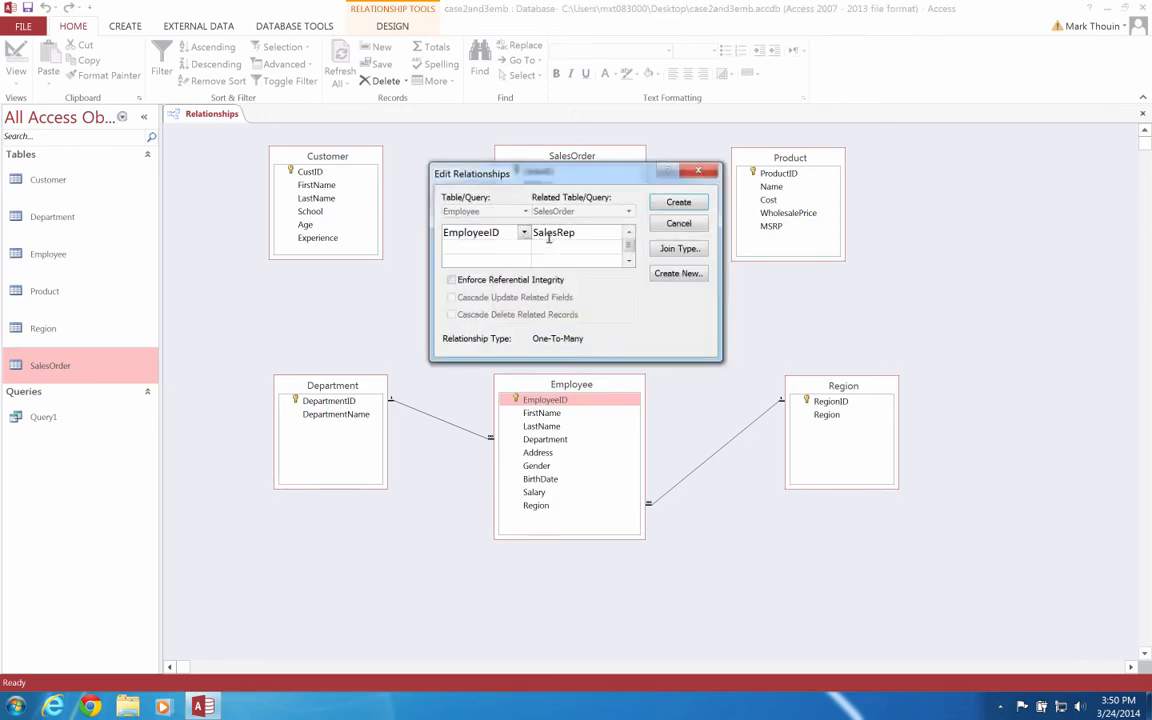
{"action": "left_click", "coordinate": [451, 280]}
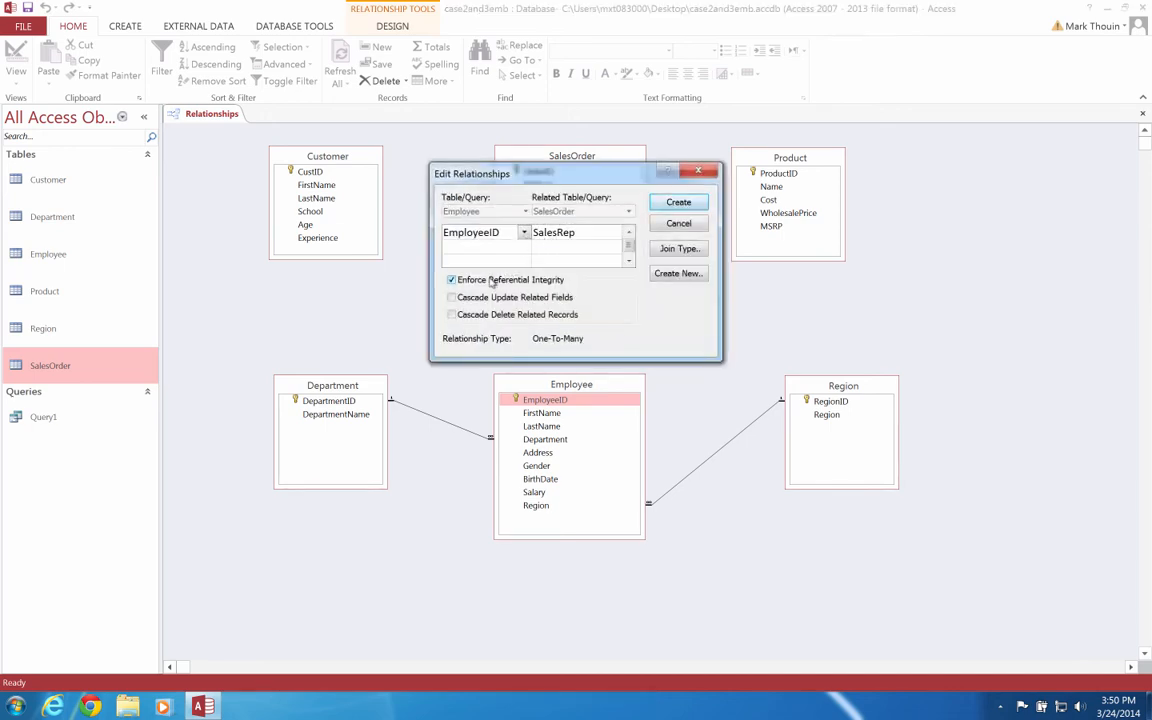
{"action": "left_click", "coordinate": [679, 203]}
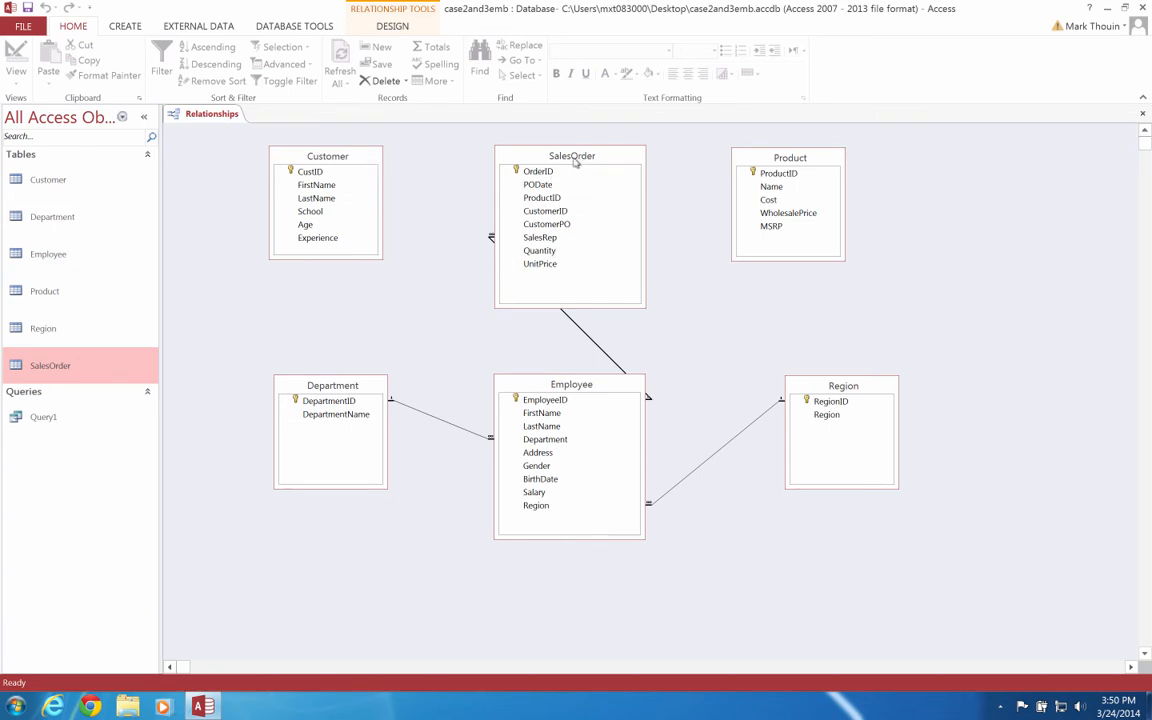
Step: Examine the fields of the first SalesOrder record and browse further down the orders before closing the table
{"action": "double_click", "coordinate": [45, 370]}
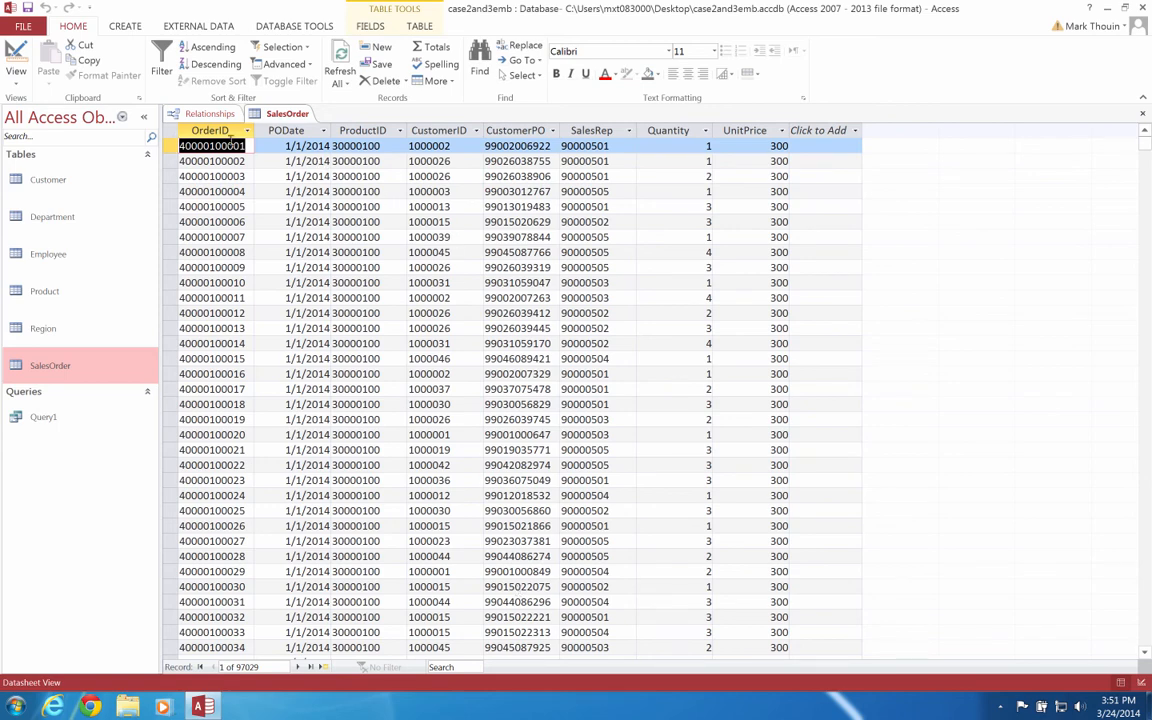
{"action": "left_click", "coordinate": [170, 146]}
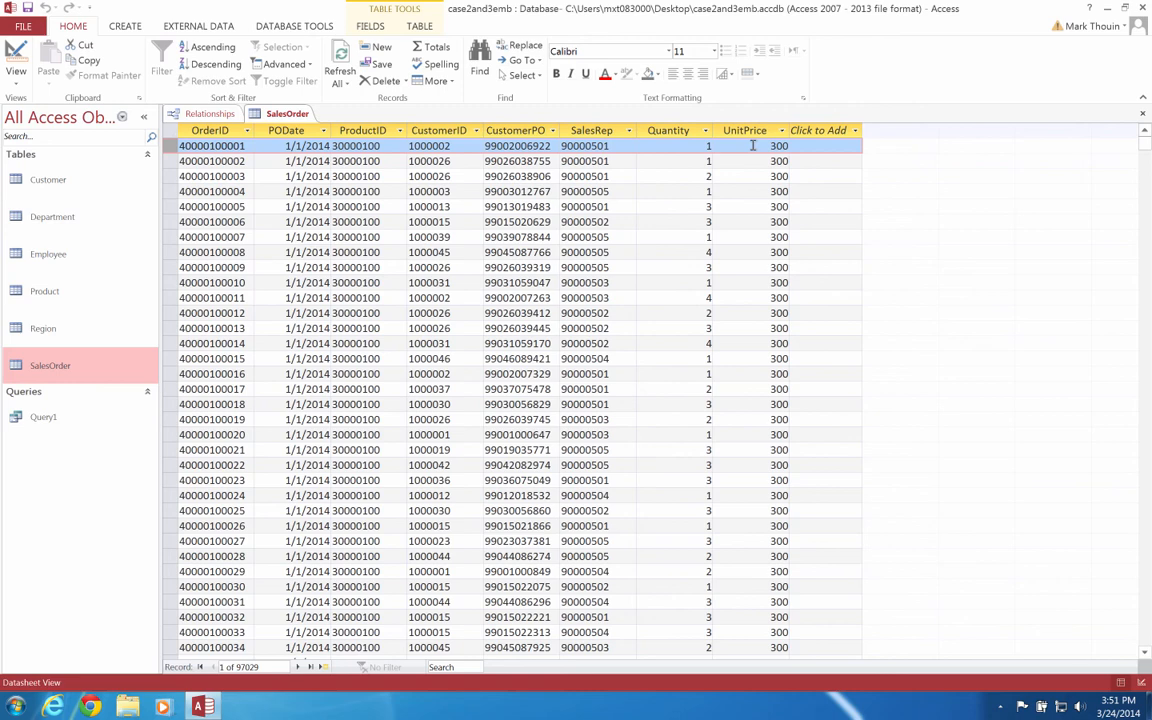
{"action": "left_click", "coordinate": [1145, 632]}
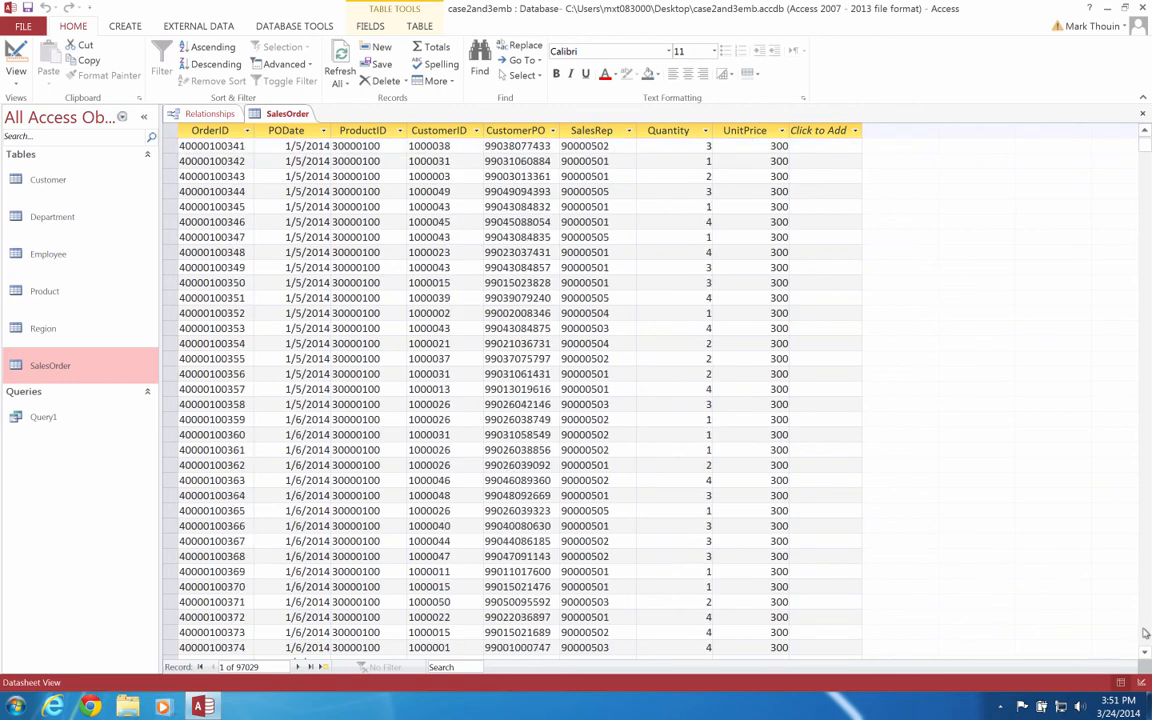
{"action": "left_click_drag", "start_coordinate": [1145, 632], "coordinate": [1145, 632]}
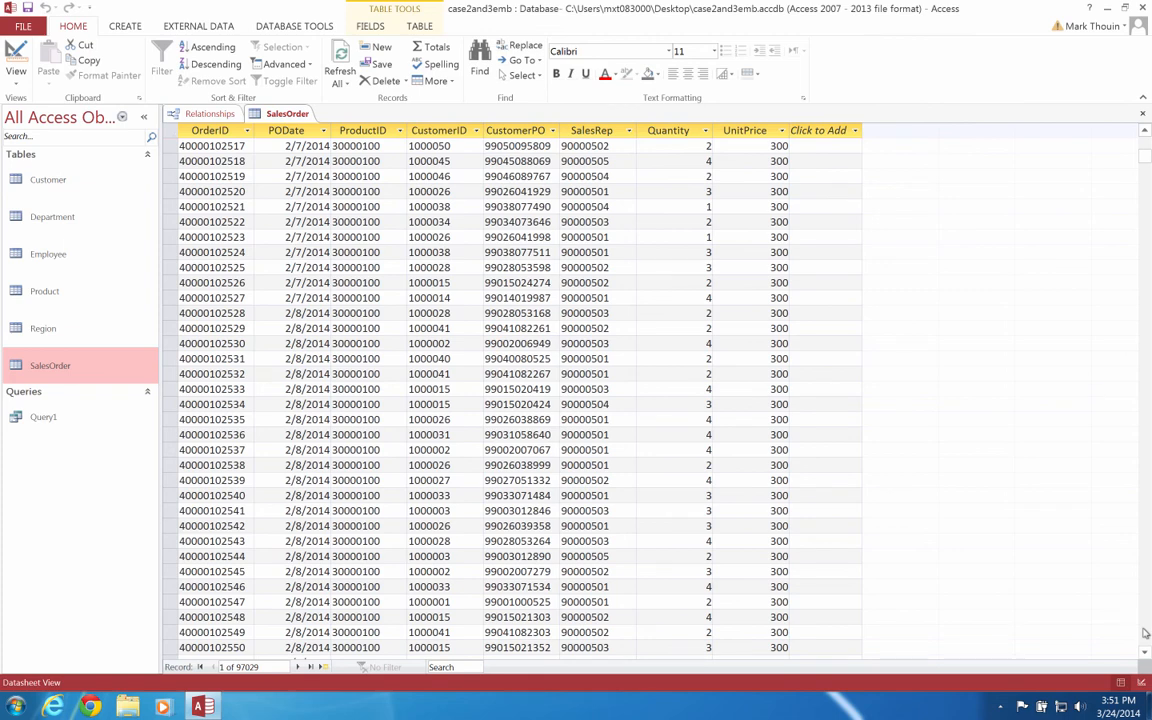
{"action": "left_click", "coordinate": [1142, 118]}
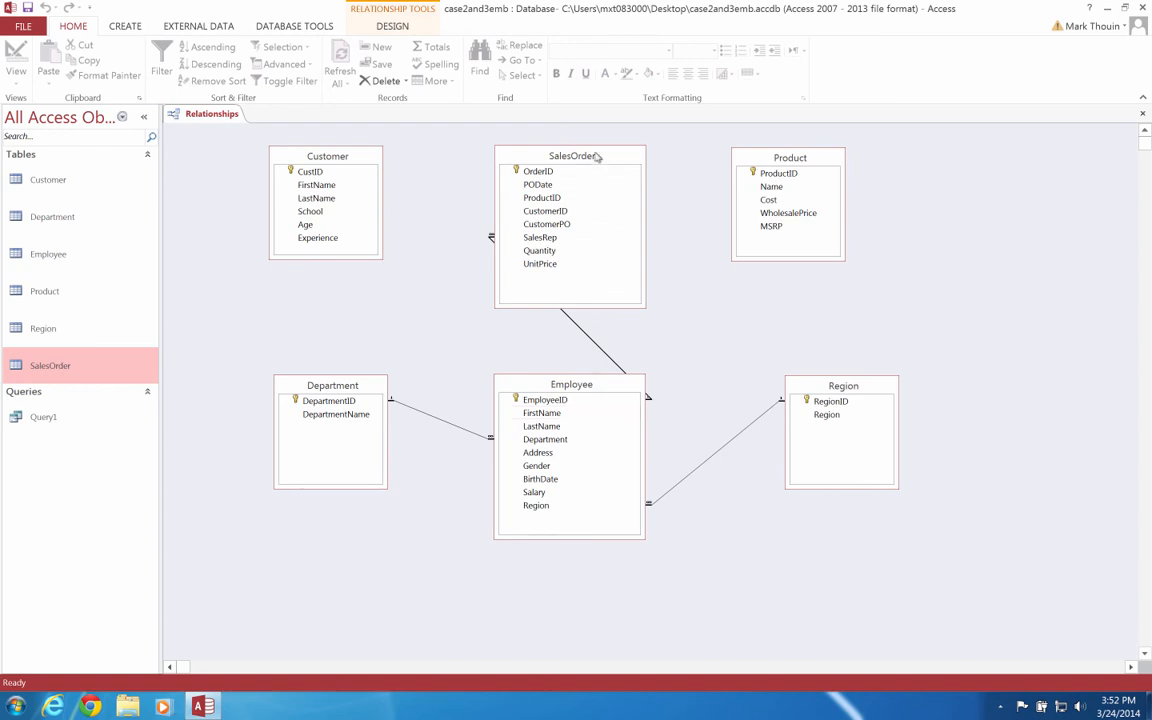
Step: Create a relationship between SalesOrder's ProductID and Product's ProductID with referential integrity enforced
{"action": "left_click", "coordinate": [571, 201]}
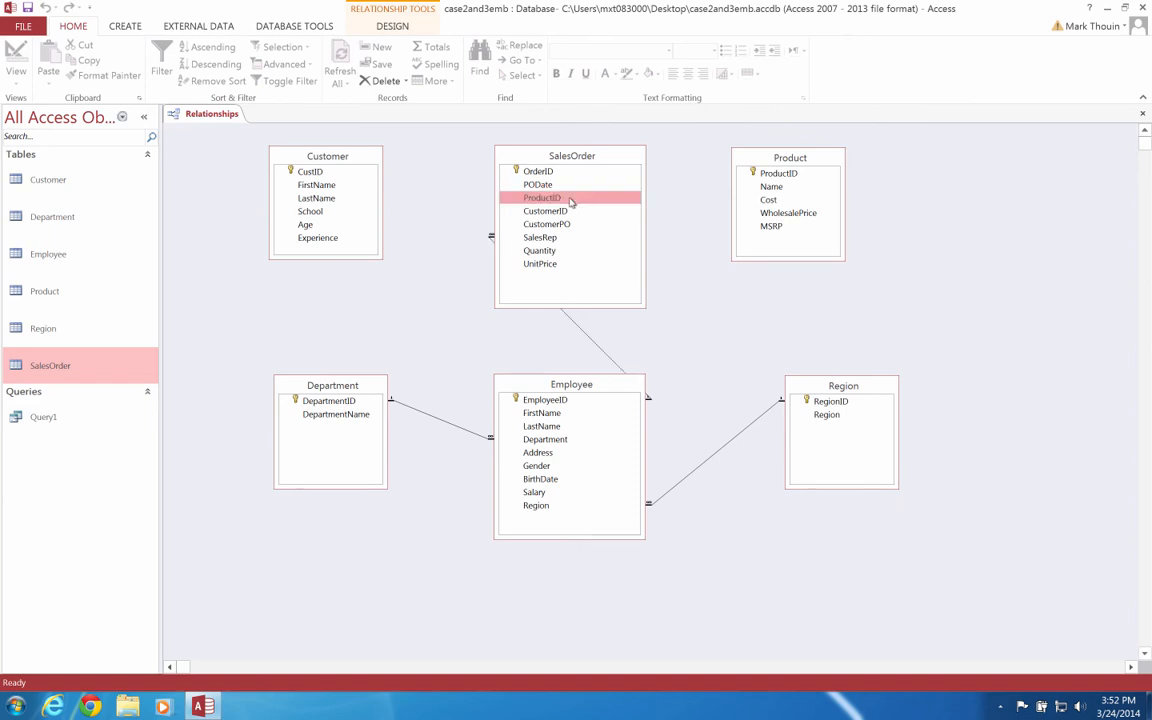
{"action": "left_click_drag", "start_coordinate": [571, 201], "coordinate": [772, 178]}
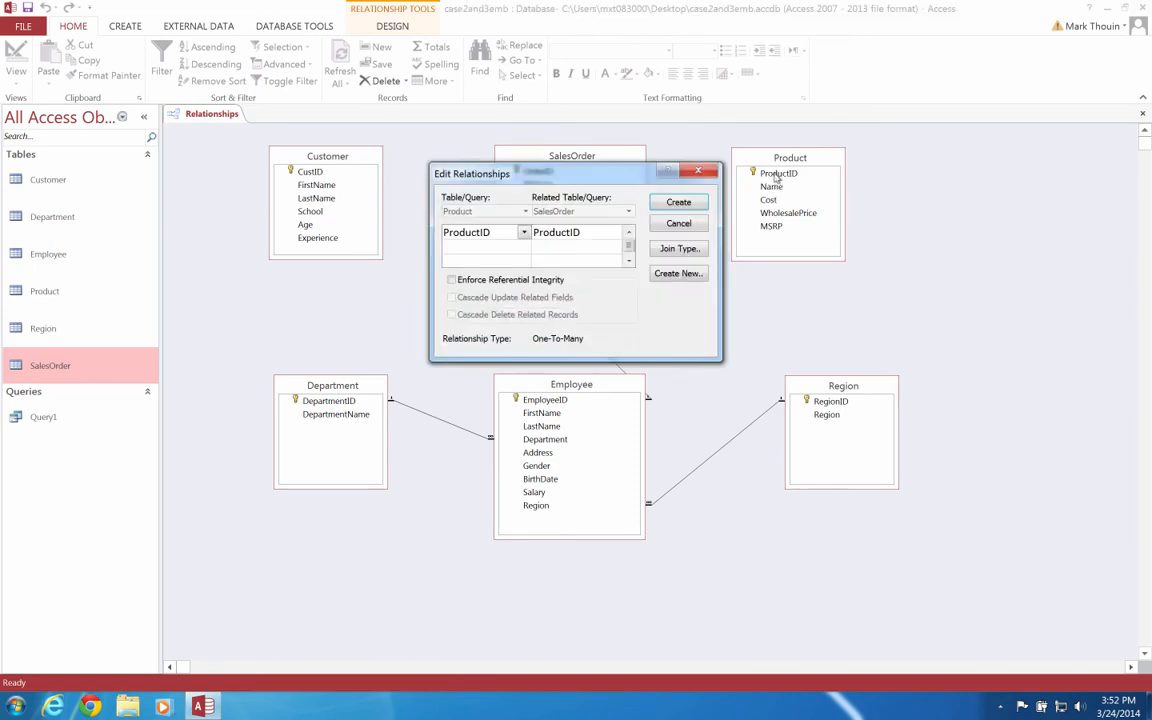
{"action": "left_click", "coordinate": [511, 283]}
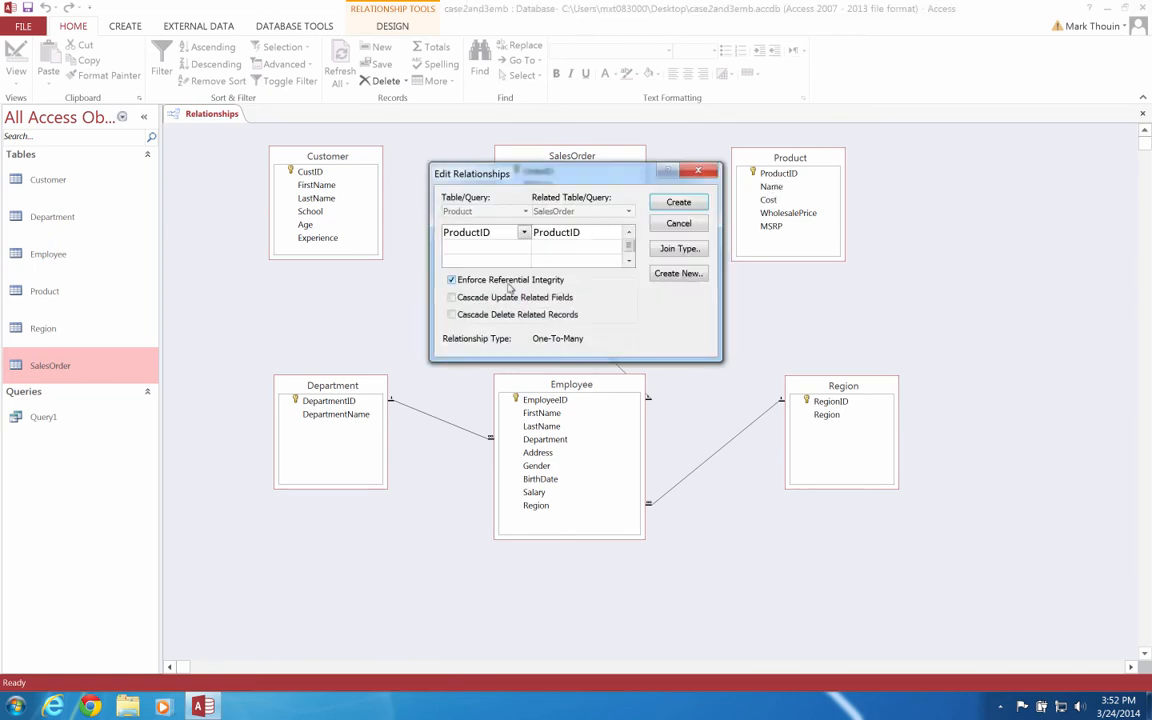
{"action": "left_click", "coordinate": [674, 203]}
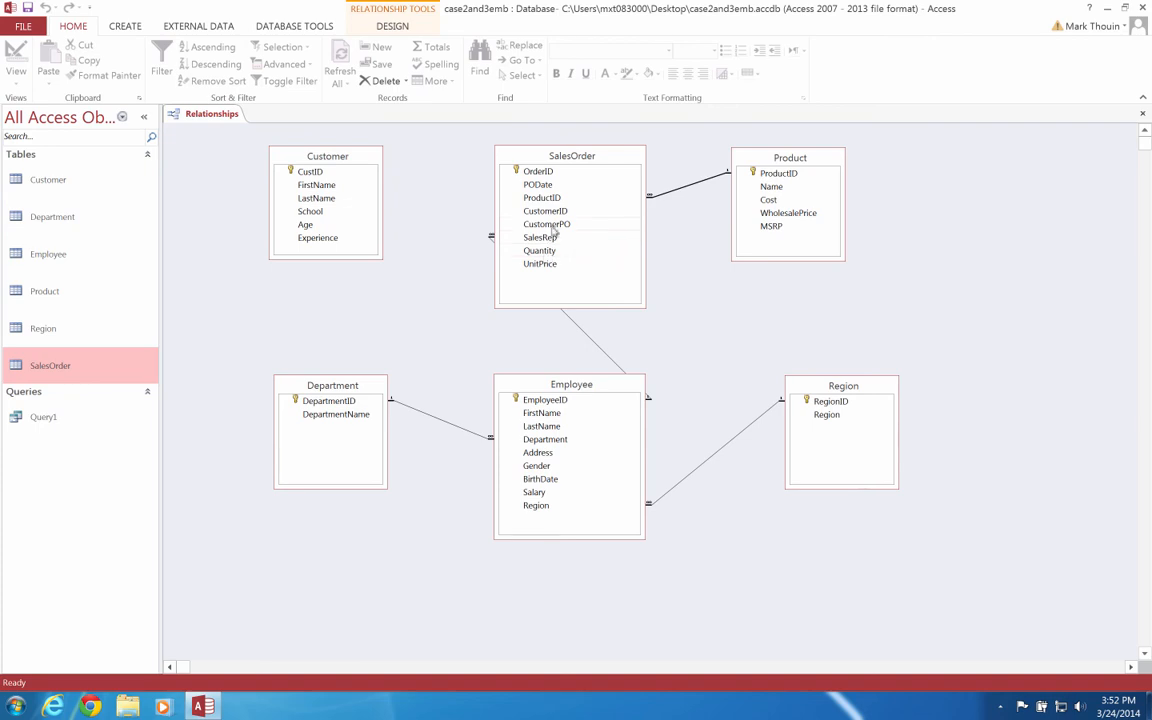
Step: Create a relationship between SalesOrder's CustomerID and Customer's CustID with referential integrity enforced
{"action": "left_click", "coordinate": [560, 212]}
{"action": "left_click_drag", "start_coordinate": [560, 214], "coordinate": [326, 176]}
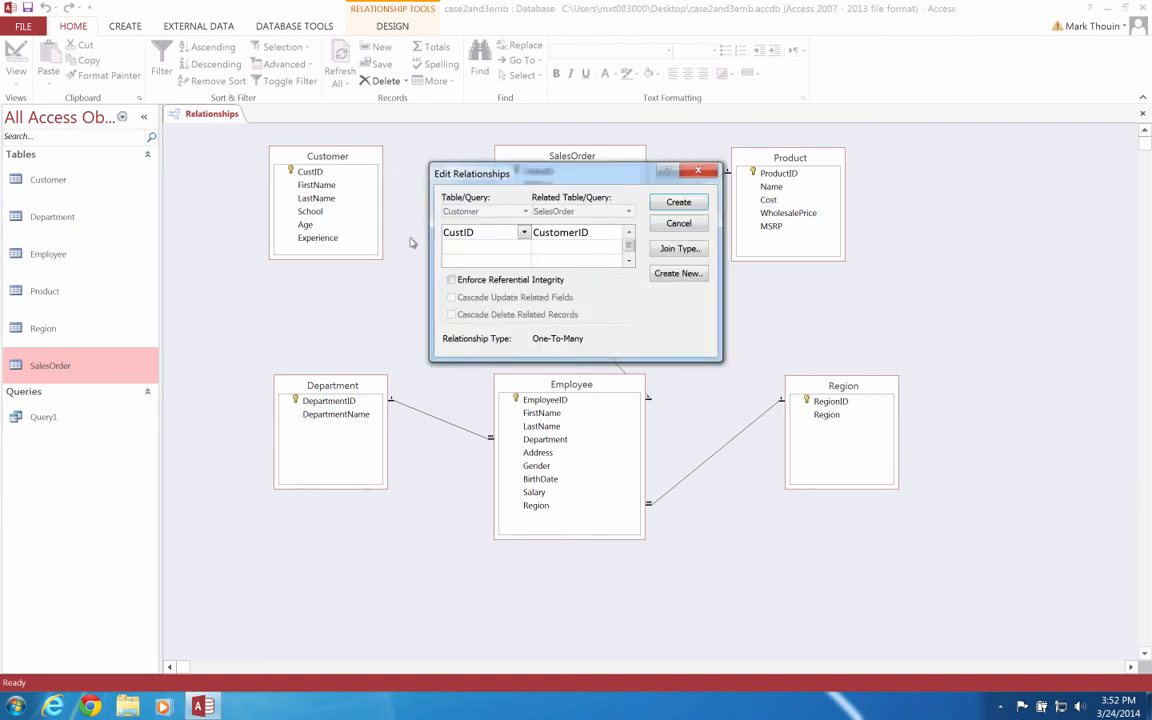
{"action": "left_click", "coordinate": [451, 280]}
{"action": "left_click", "coordinate": [679, 202]}
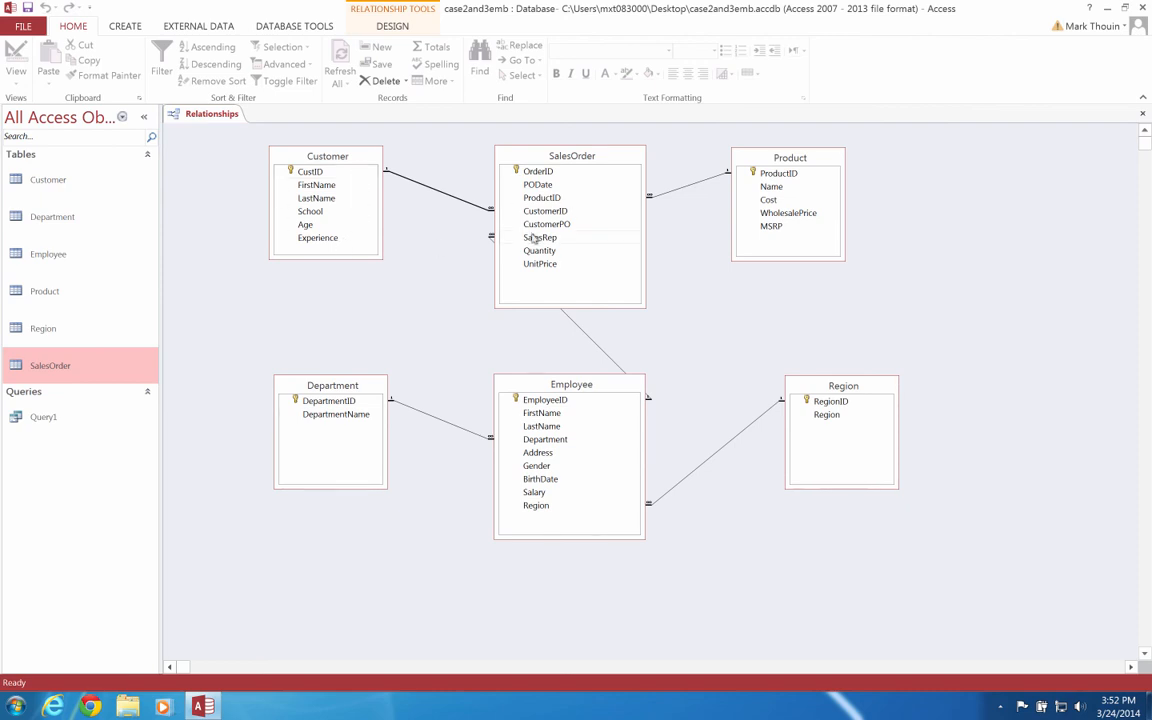
Step: Browse the SalesOrder records and close the table, and save and close the relationships layout
{"action": "double_click", "coordinate": [88, 367]}
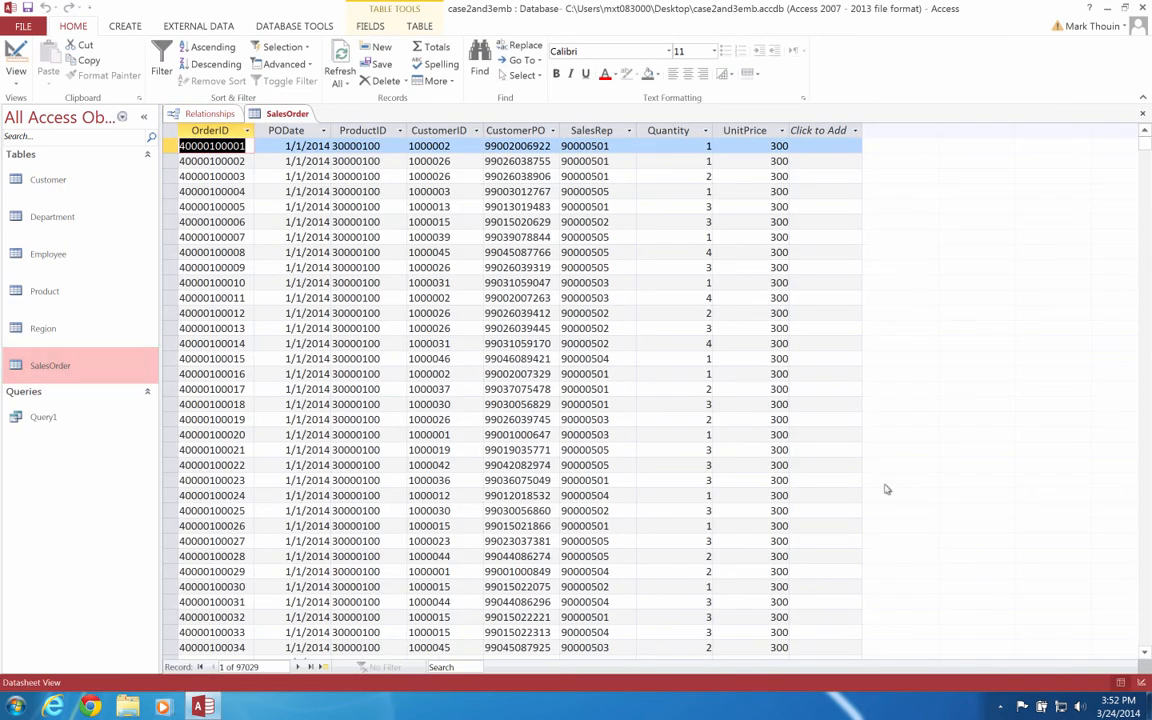
{"action": "scroll", "coordinate": [1148, 627], "scroll_direction": "down", "scroll_amount": 20}
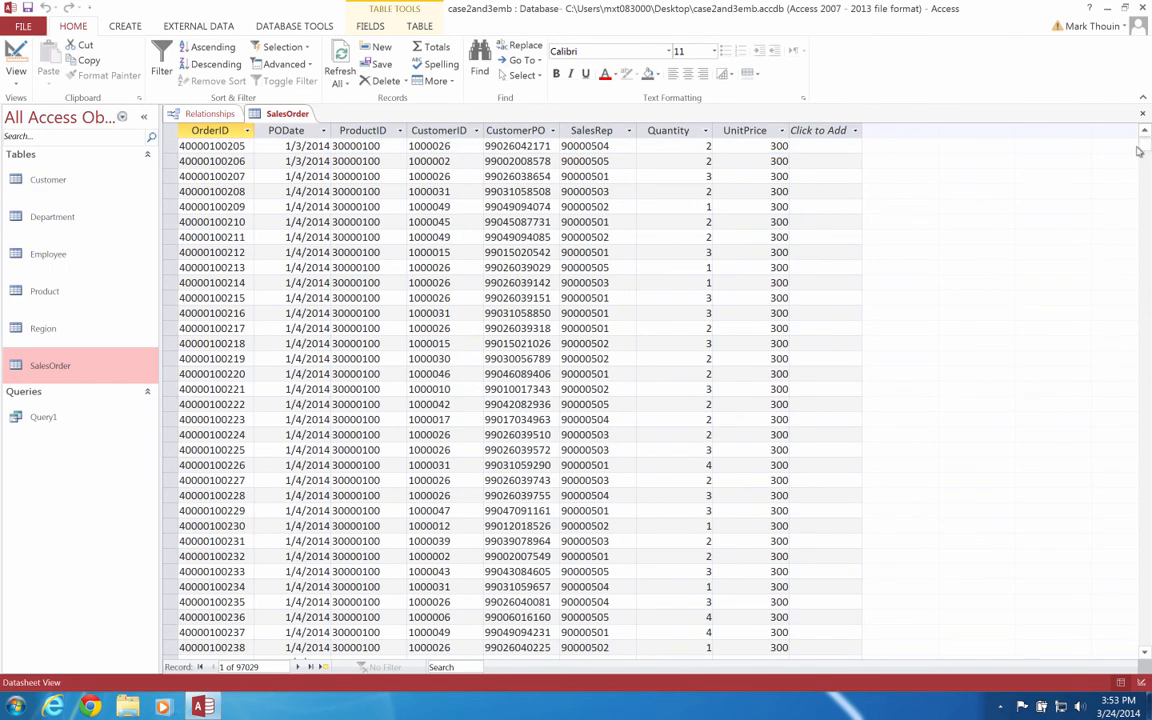
{"action": "scroll", "coordinate": [1142, 147], "scroll_direction": "up", "scroll_amount": 1}
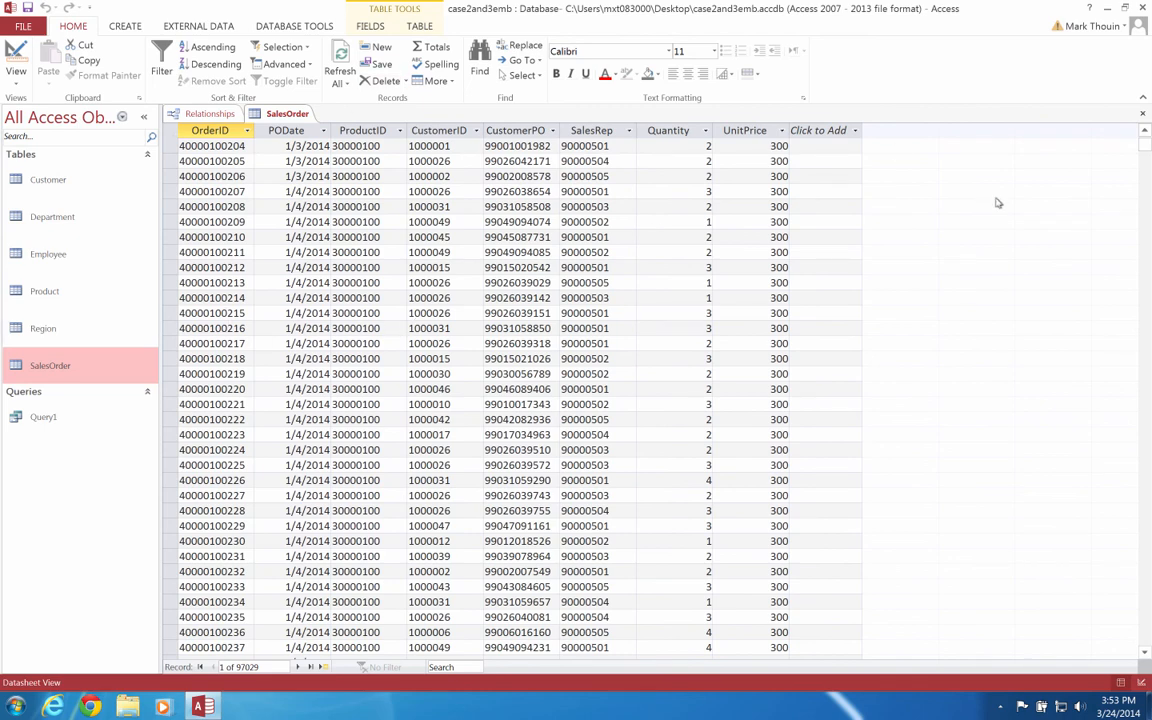
{"action": "left_click", "coordinate": [1142, 114]}
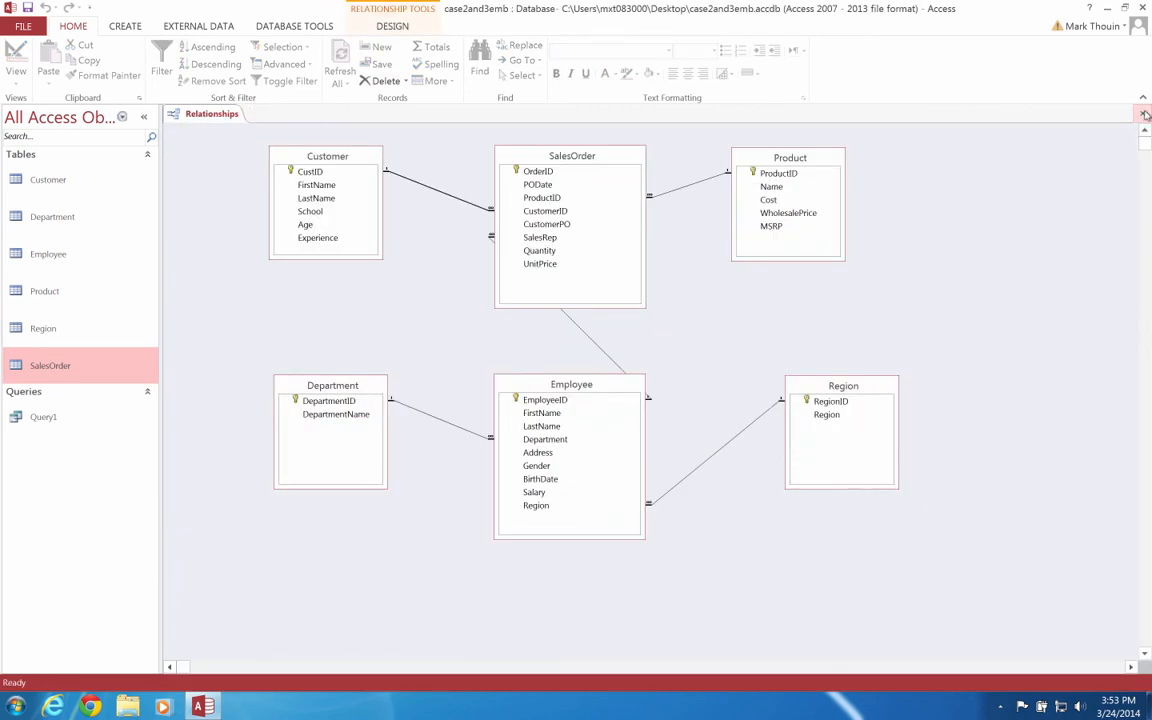
{"action": "left_click", "coordinate": [28, 9]}
{"action": "left_click", "coordinate": [1145, 115]}
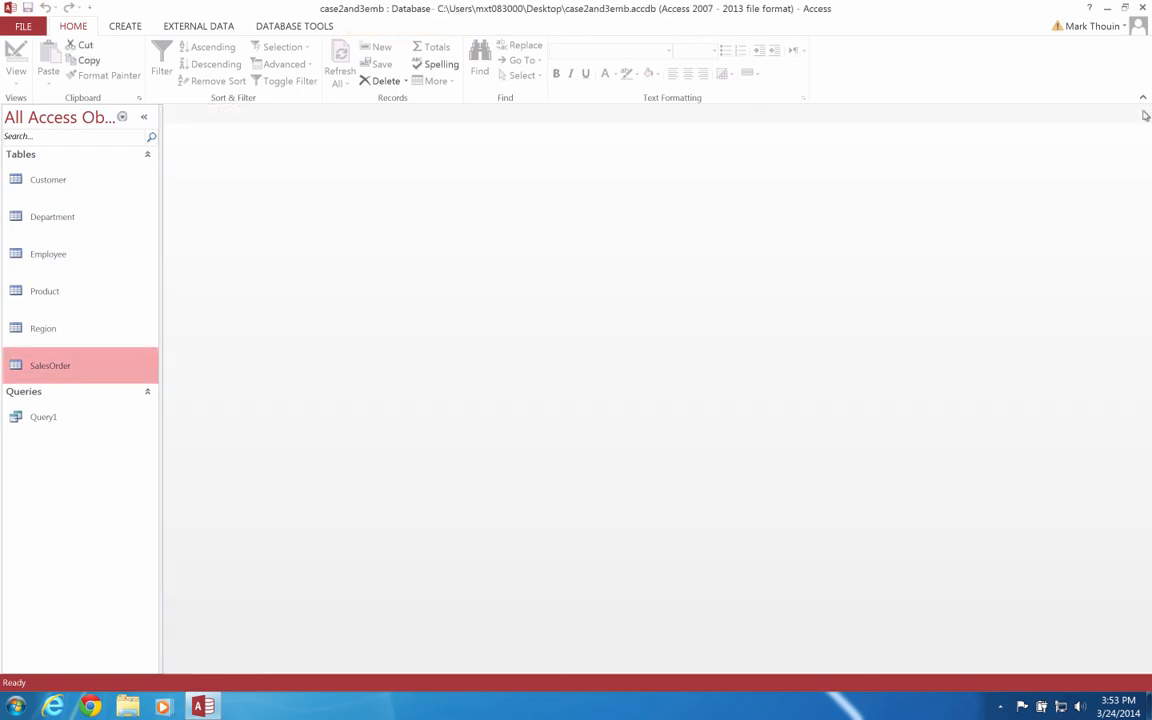
Step: Create a new query in Design view containing the Employee, Department and Region tables
{"action": "left_click", "coordinate": [53, 419]}
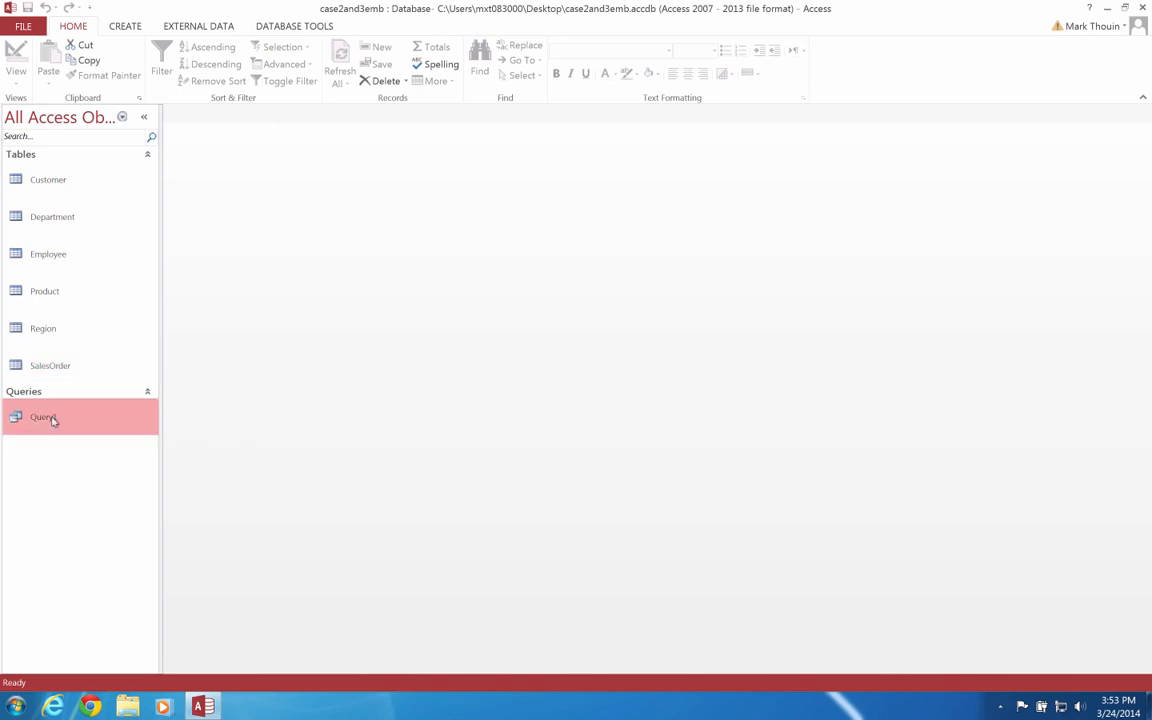
{"action": "left_click", "coordinate": [125, 30]}
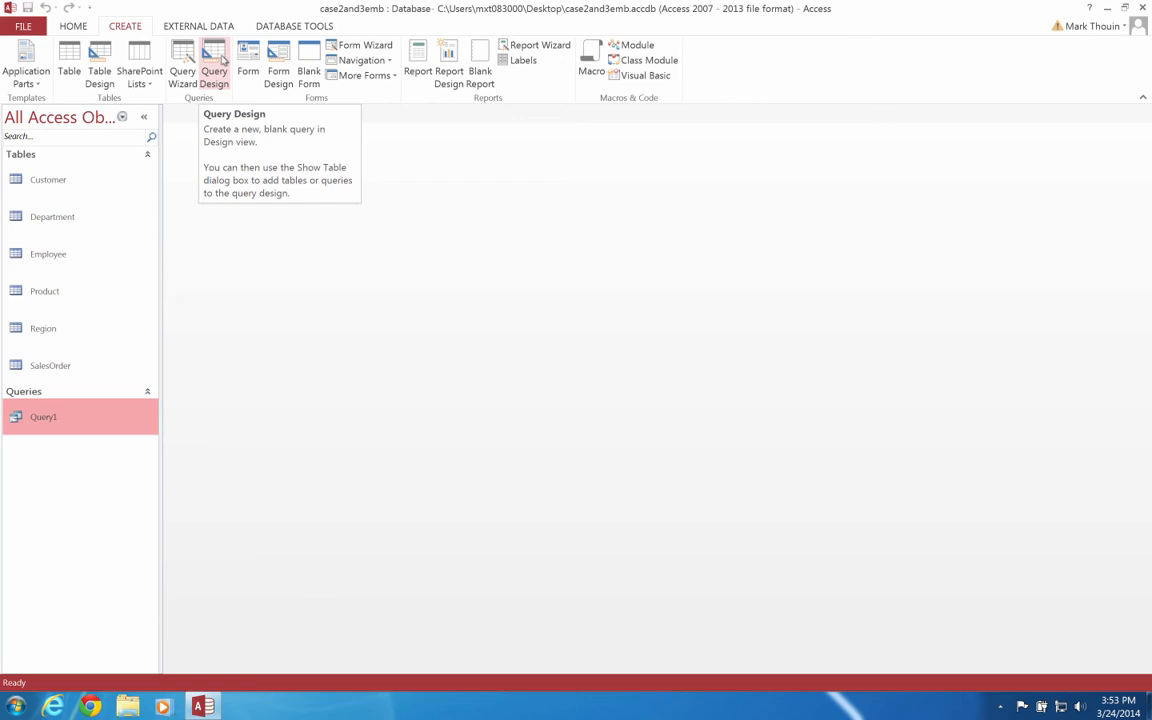
{"action": "left_click", "coordinate": [222, 61]}
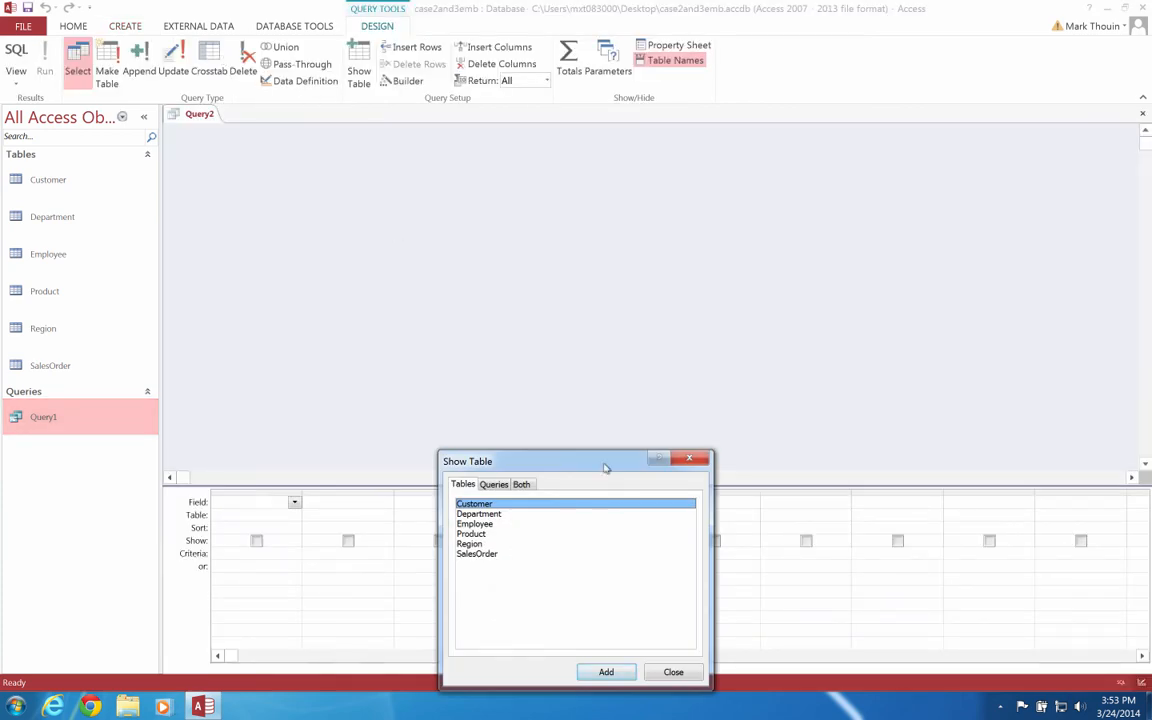
{"action": "left_click_drag", "start_coordinate": [605, 467], "coordinate": [630, 307]}
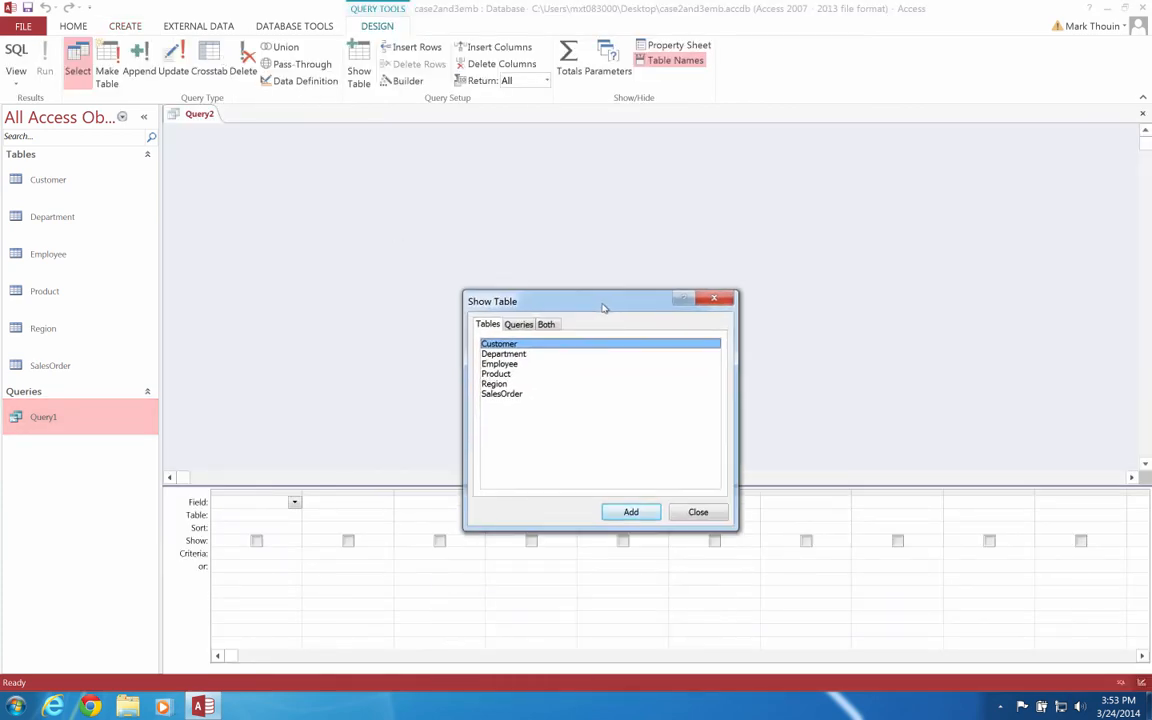
{"action": "double_click", "coordinate": [514, 366]}
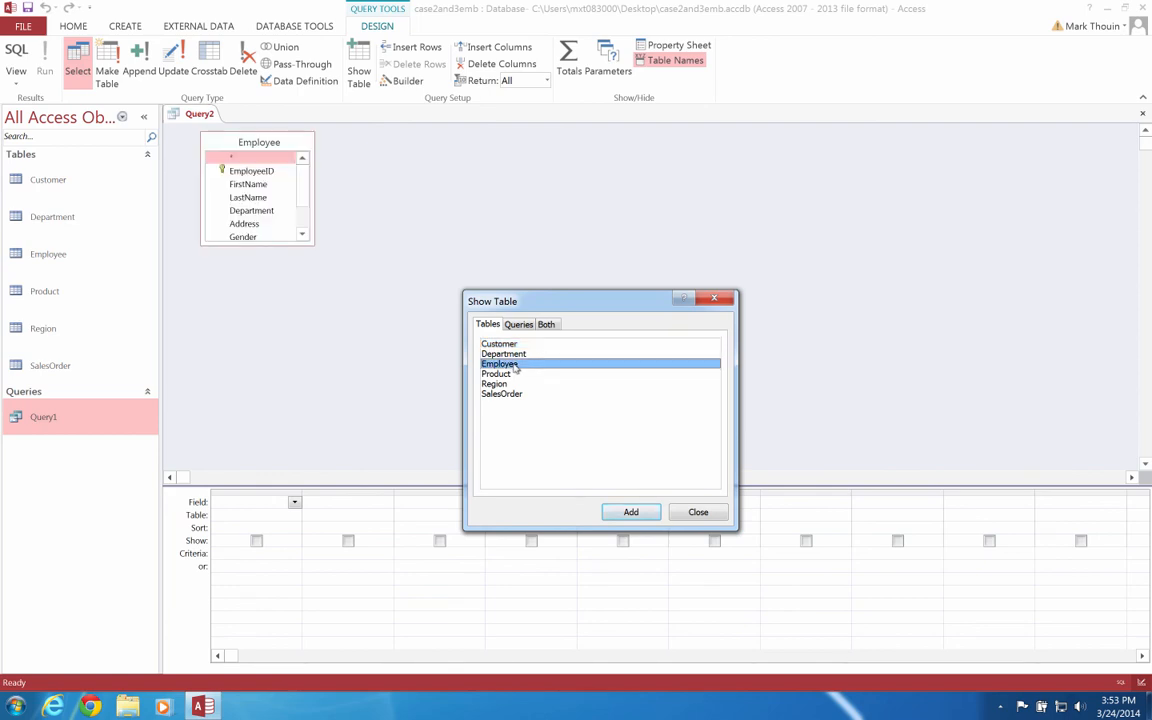
{"action": "double_click", "coordinate": [521, 356]}
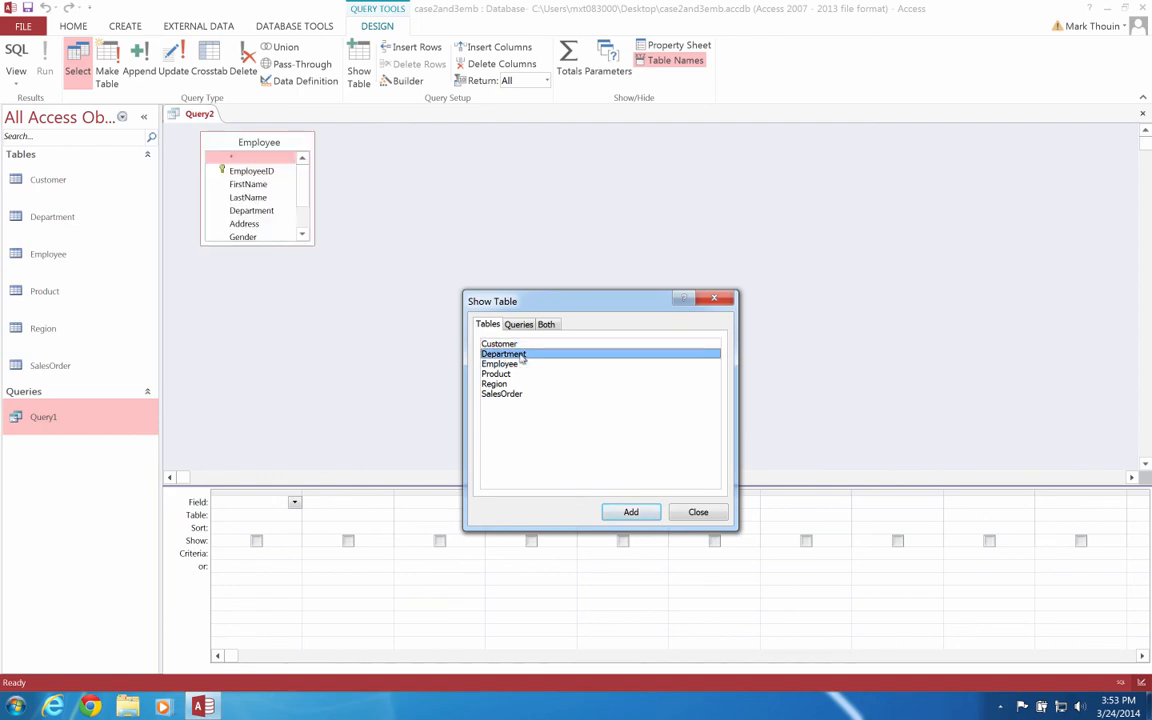
{"action": "double_click", "coordinate": [496, 384]}
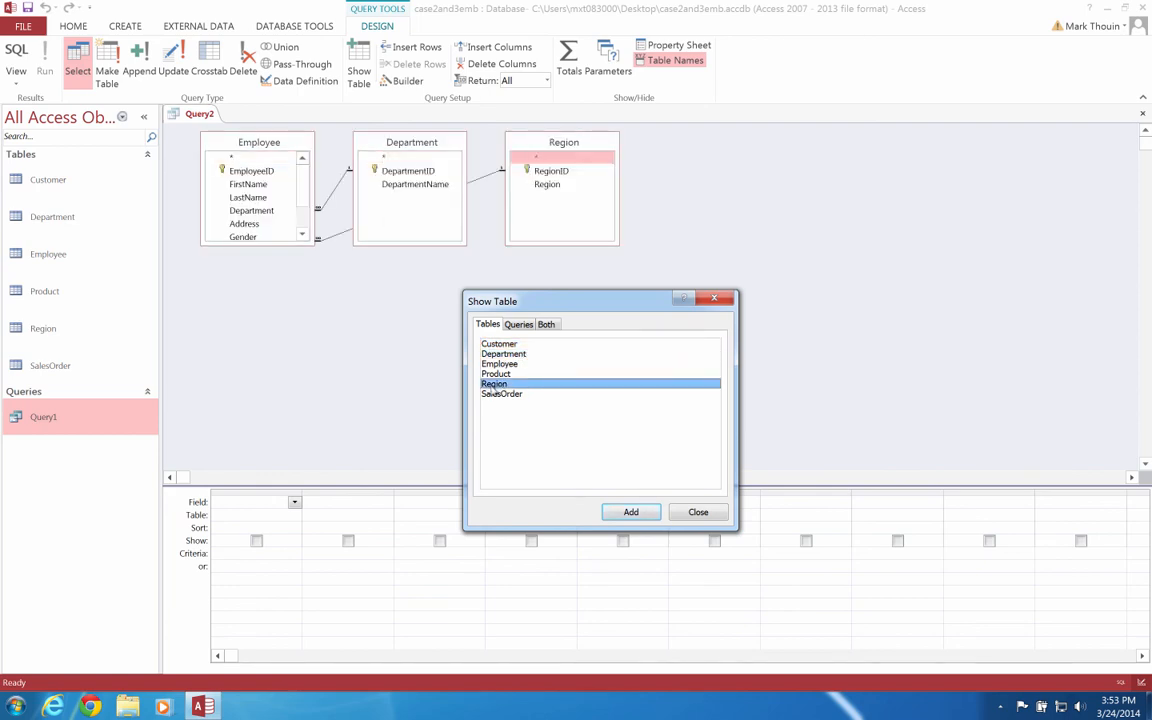
{"action": "left_click", "coordinate": [697, 512]}
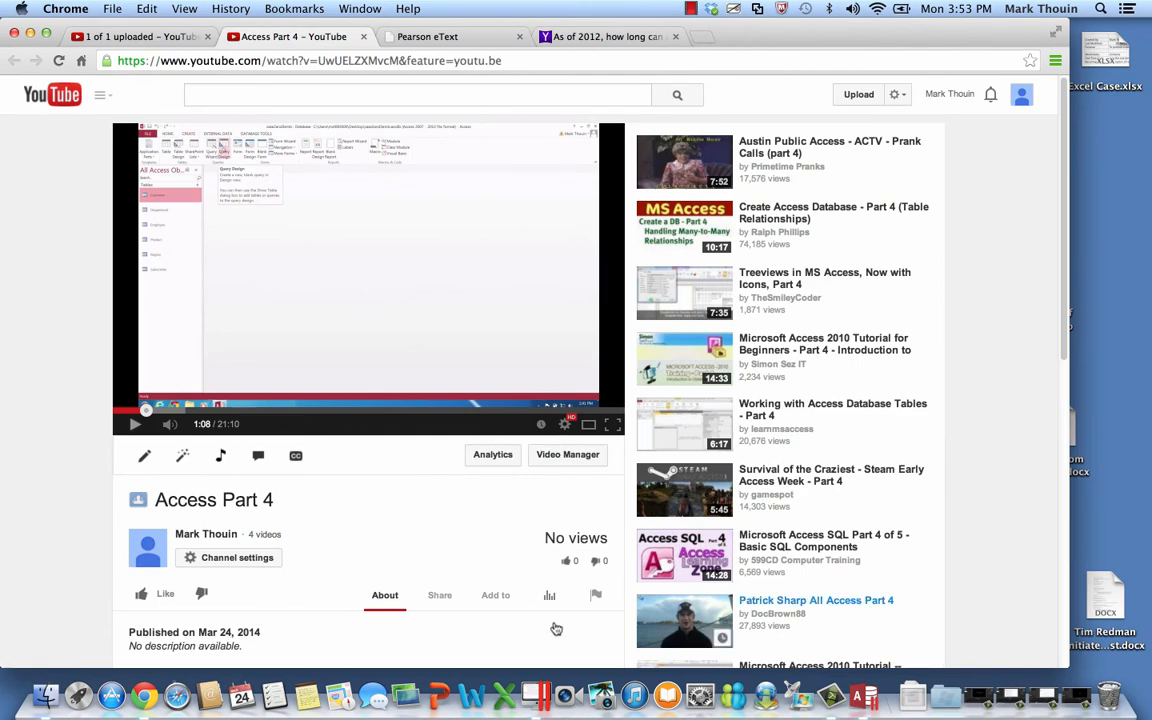
{"action": "left_click", "coordinate": [830, 695]}
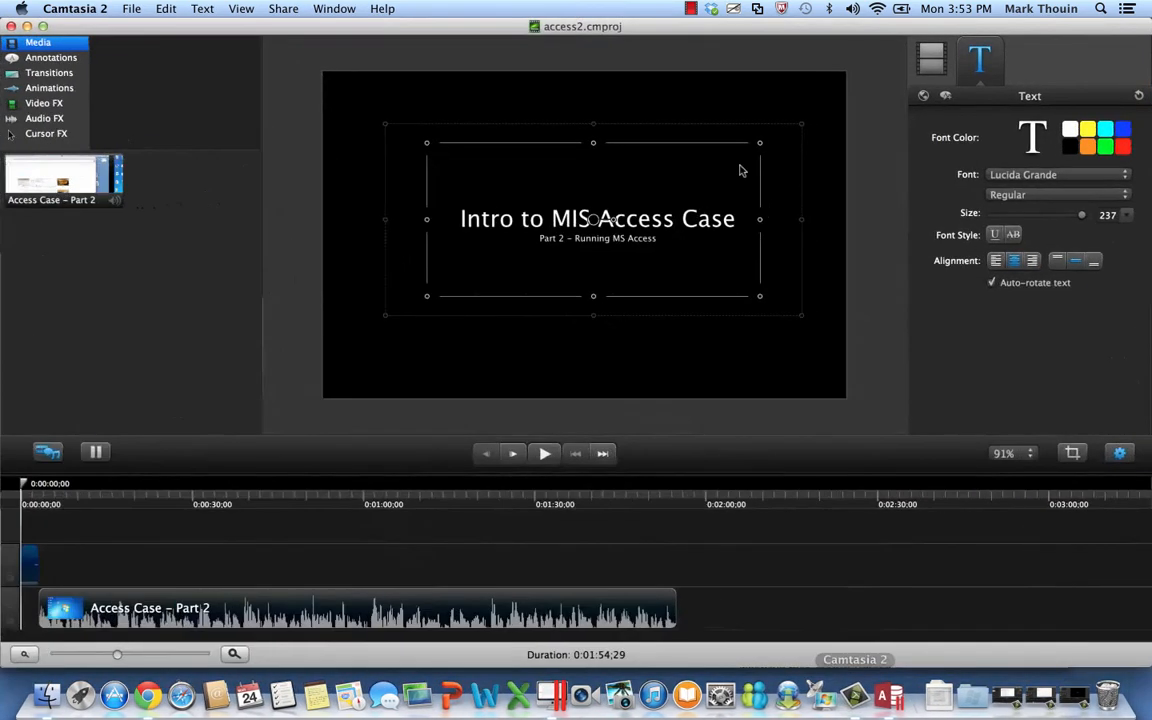
{"action": "left_click", "coordinate": [690, 9]}
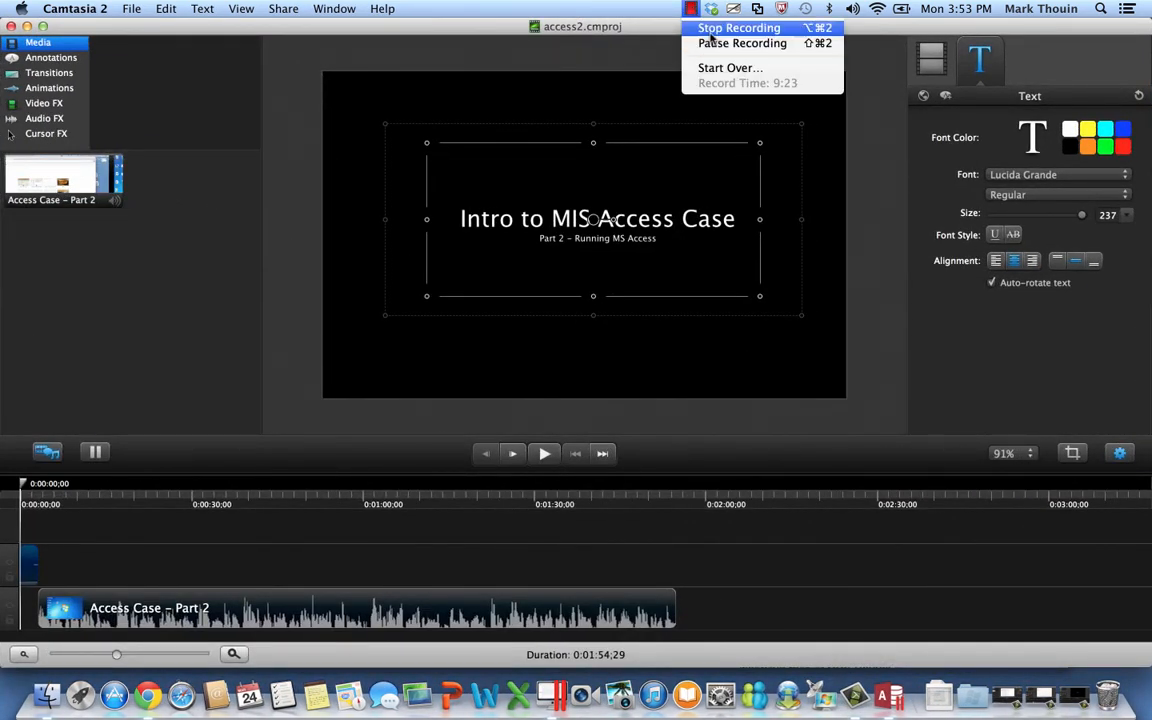